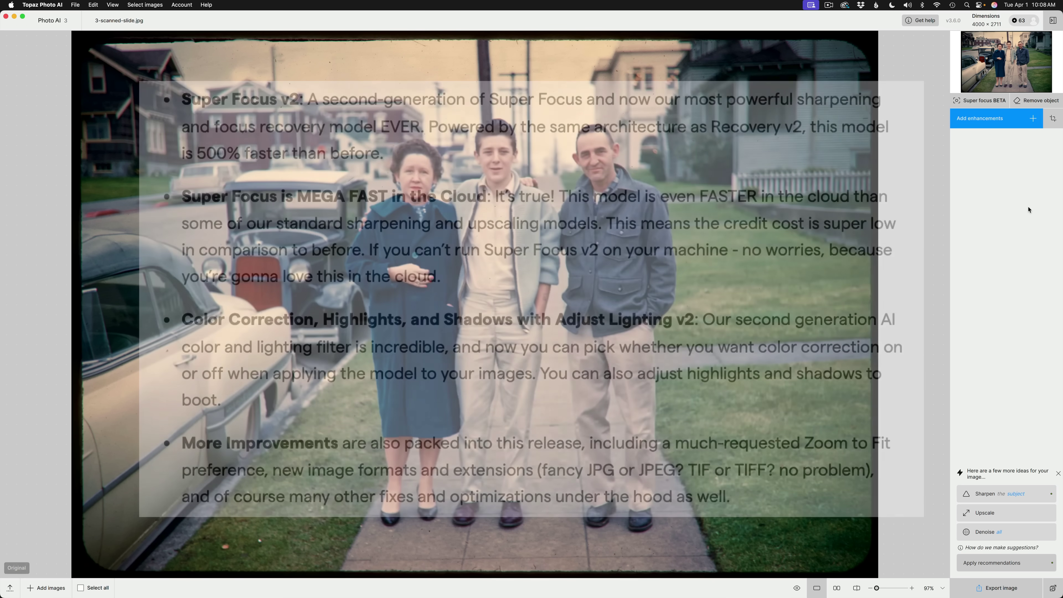
Open Super Focus for the scanned slide and choose Super Focus V2 as the version.
{"action": "left_click", "coordinate": [994, 161]}
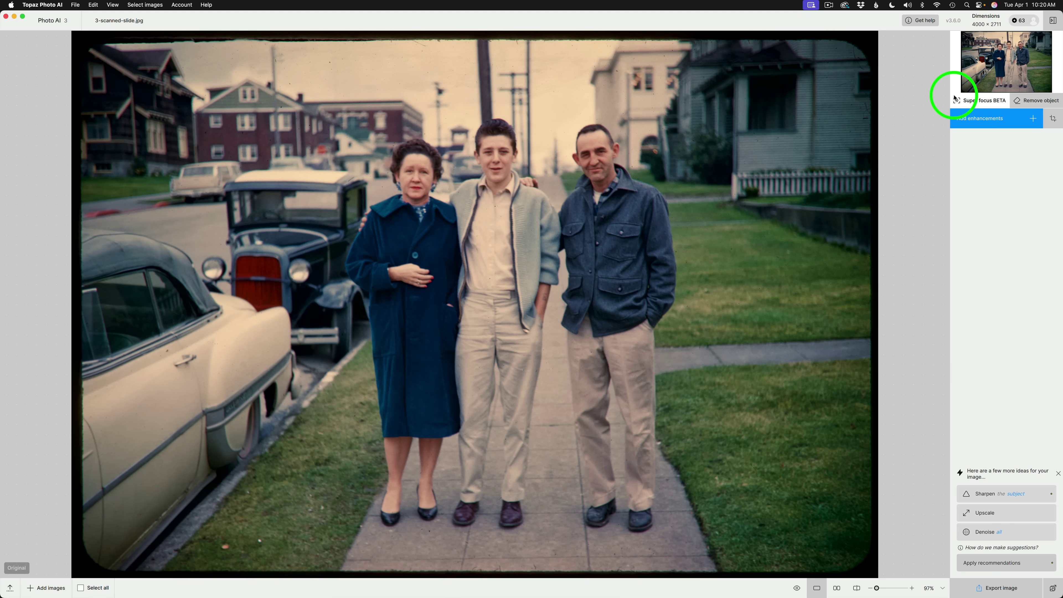
{"action": "left_click", "coordinate": [983, 104]}
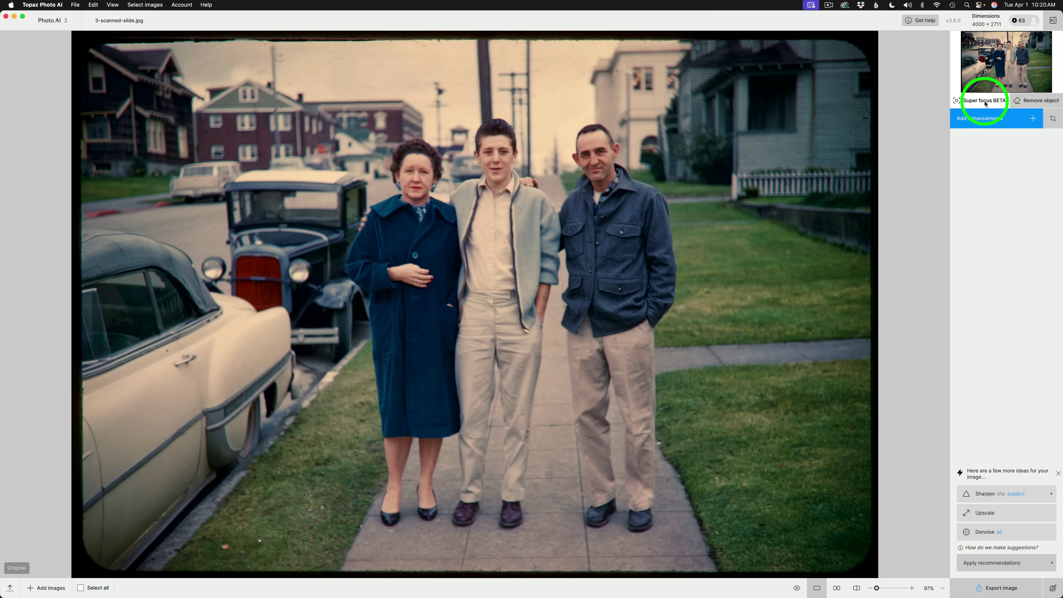
{"action": "left_click", "coordinate": [985, 103]}
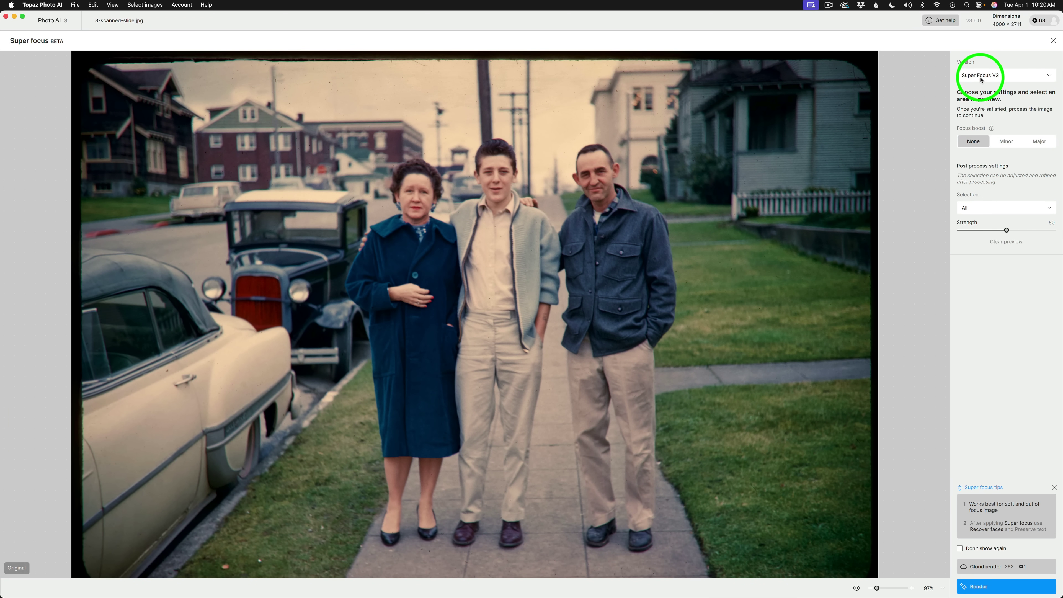
{"action": "left_click", "coordinate": [1044, 75]}
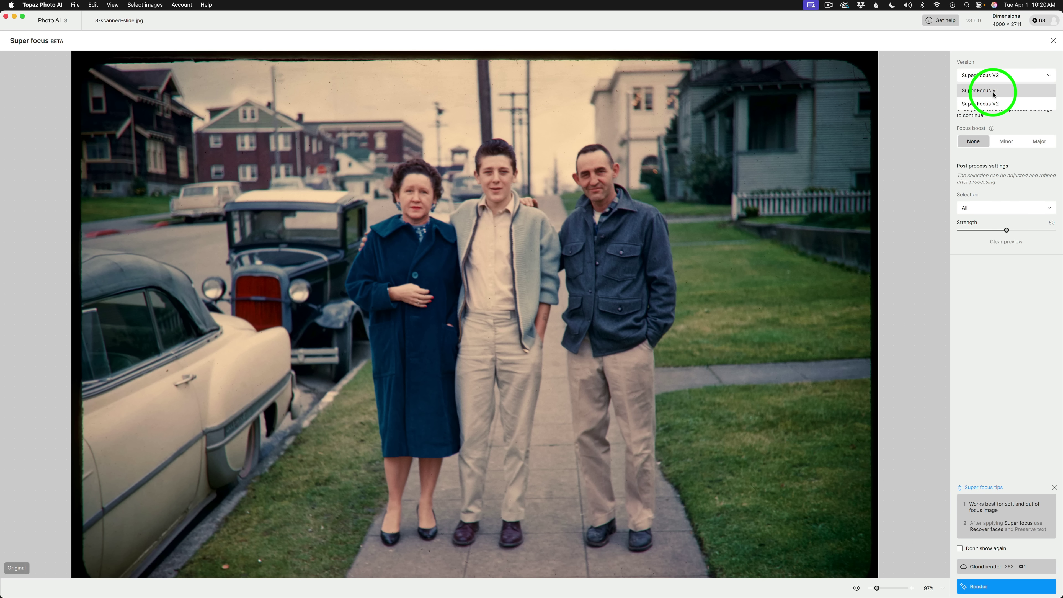
{"action": "left_click", "coordinate": [988, 105]}
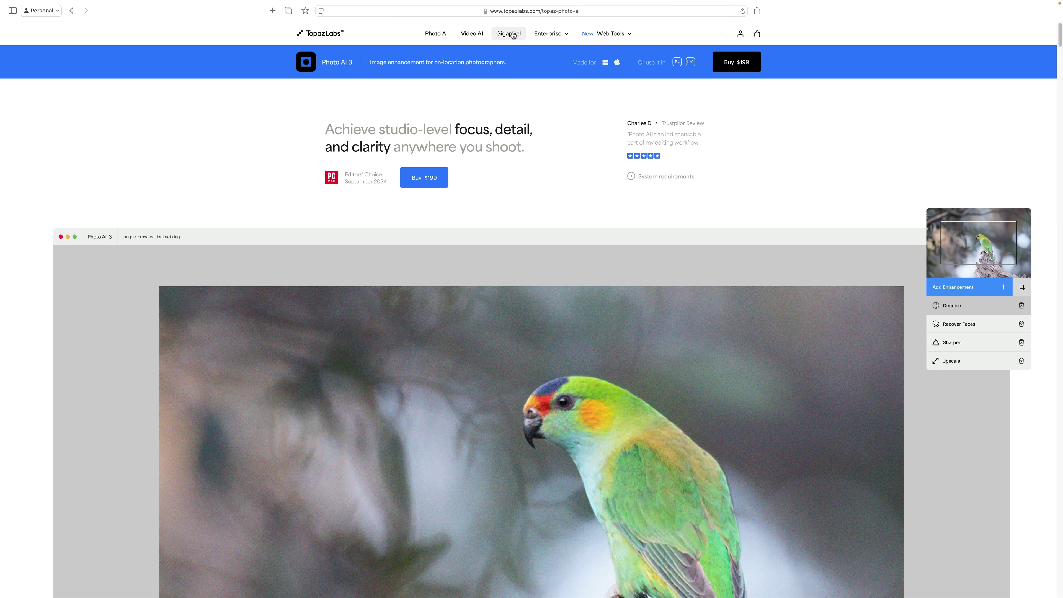
{"action": "left_click", "coordinate": [517, 43]}
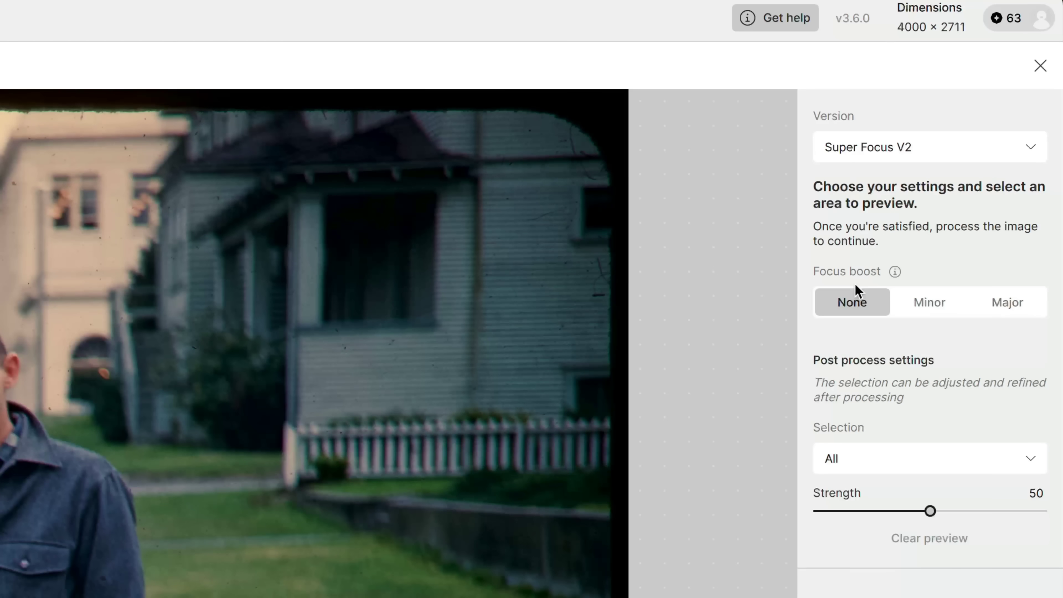
Choose None for the focus boost and set the post-process selection to Subject.
{"action": "left_click", "coordinate": [852, 303]}
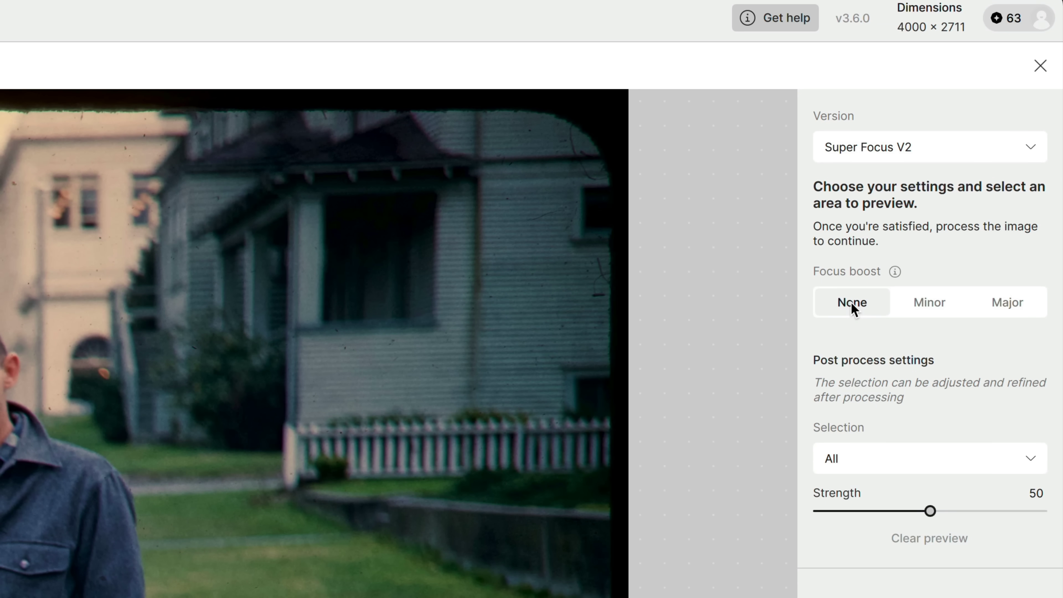
{"action": "mouse_move", "coordinate": [894, 272]}
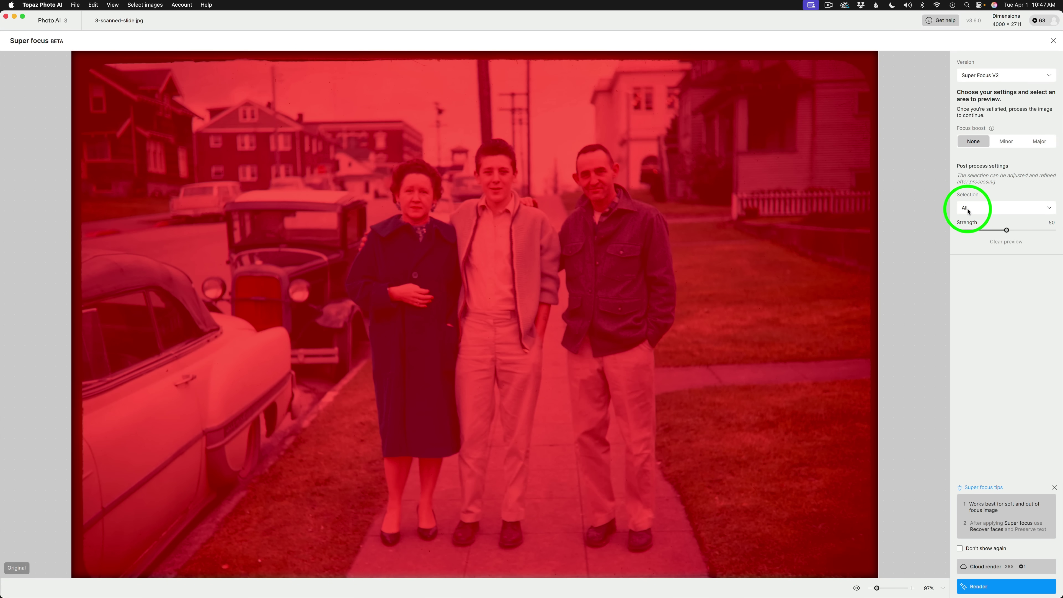
{"action": "left_click", "coordinate": [1051, 209]}
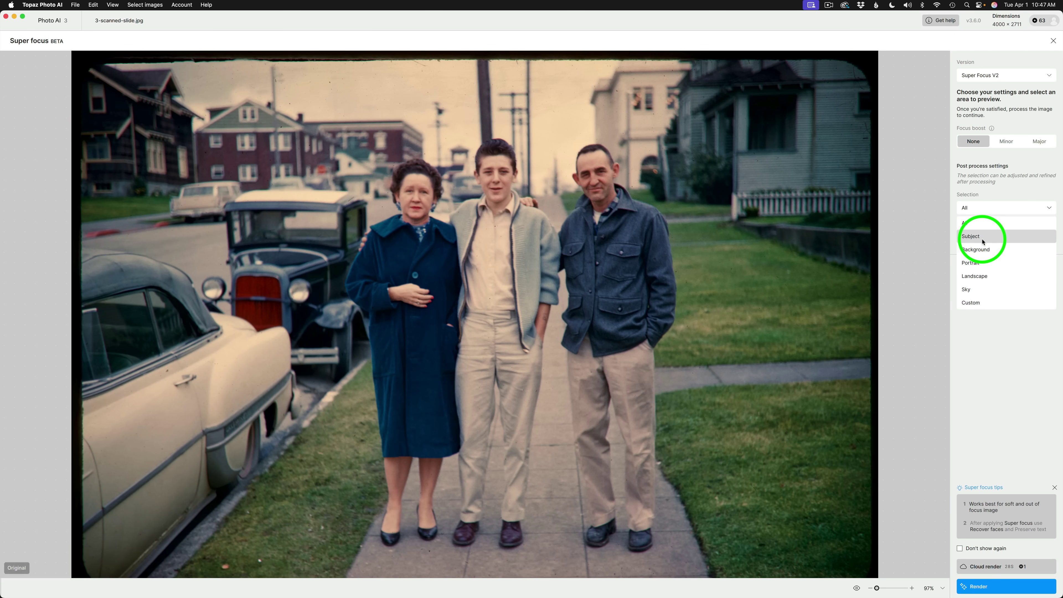
{"action": "left_click", "coordinate": [982, 238]}
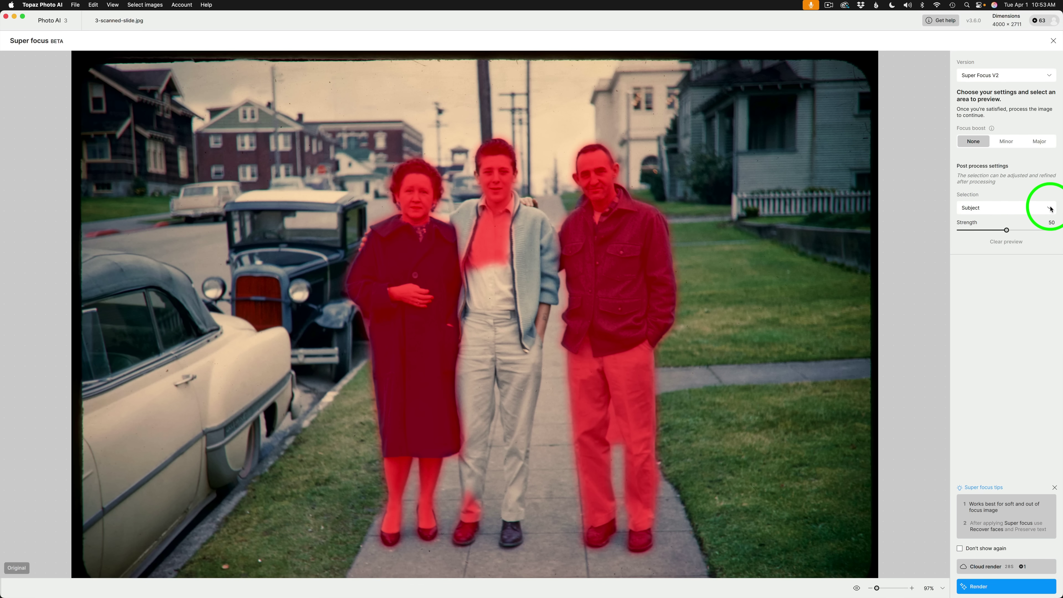
Try the Custom selection for Super Focus and return the selection to Subject.
{"action": "left_click", "coordinate": [1049, 208]}
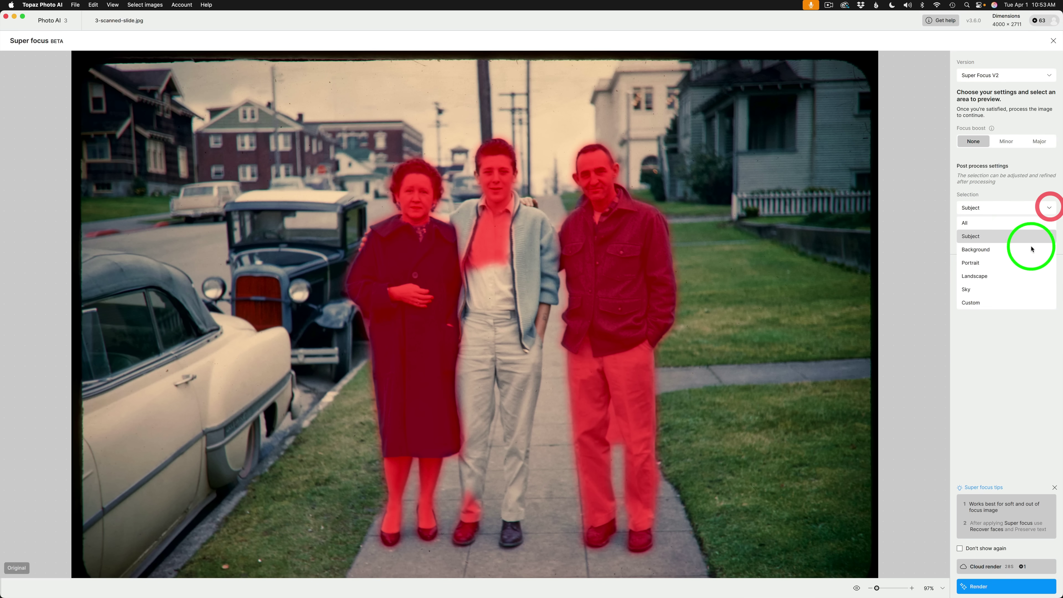
{"action": "left_click", "coordinate": [978, 303]}
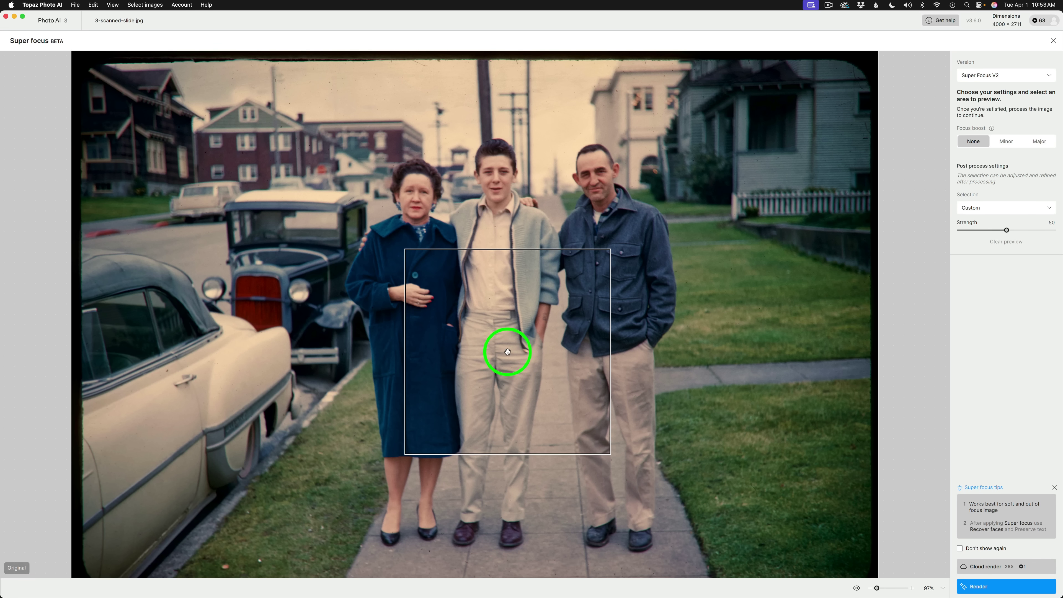
{"action": "left_click", "coordinate": [1044, 208]}
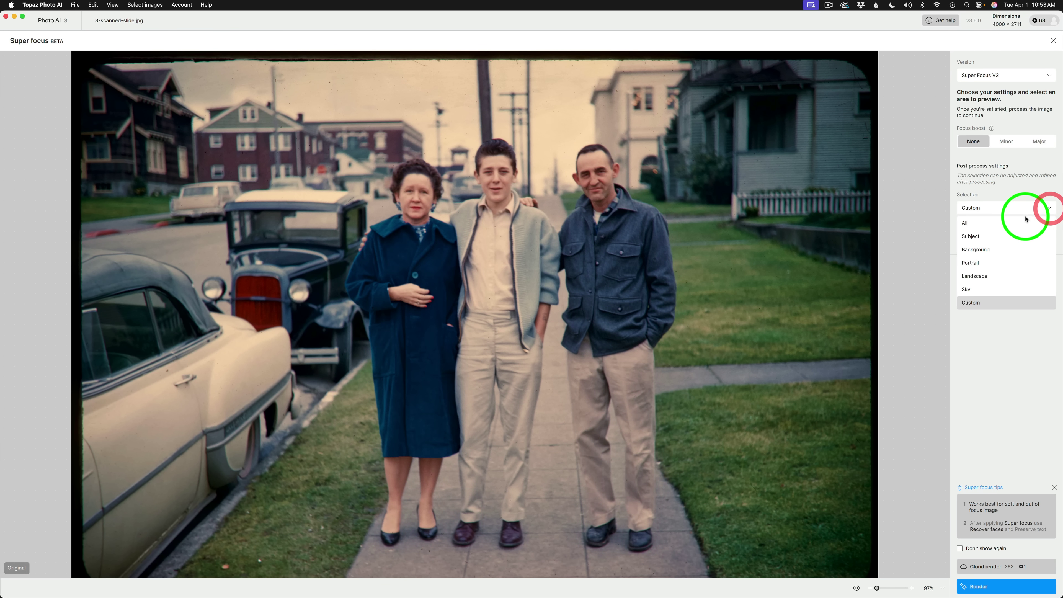
{"action": "left_click", "coordinate": [985, 237]}
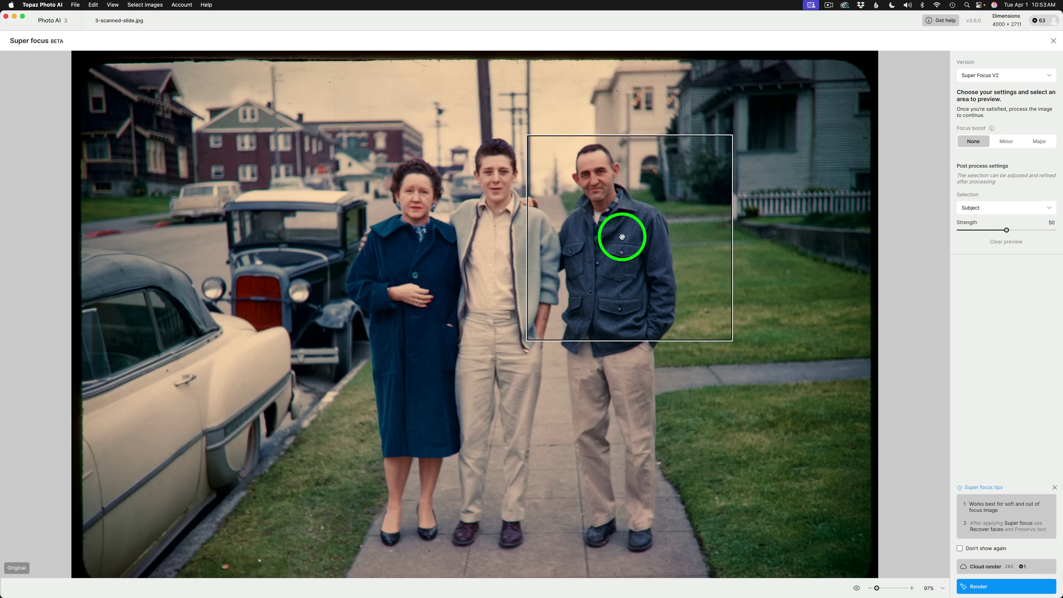
Preview the Super Focus effect on the area covering the upper bodies of the woman and the boy.
{"action": "mouse_move", "coordinate": [976, 209]}
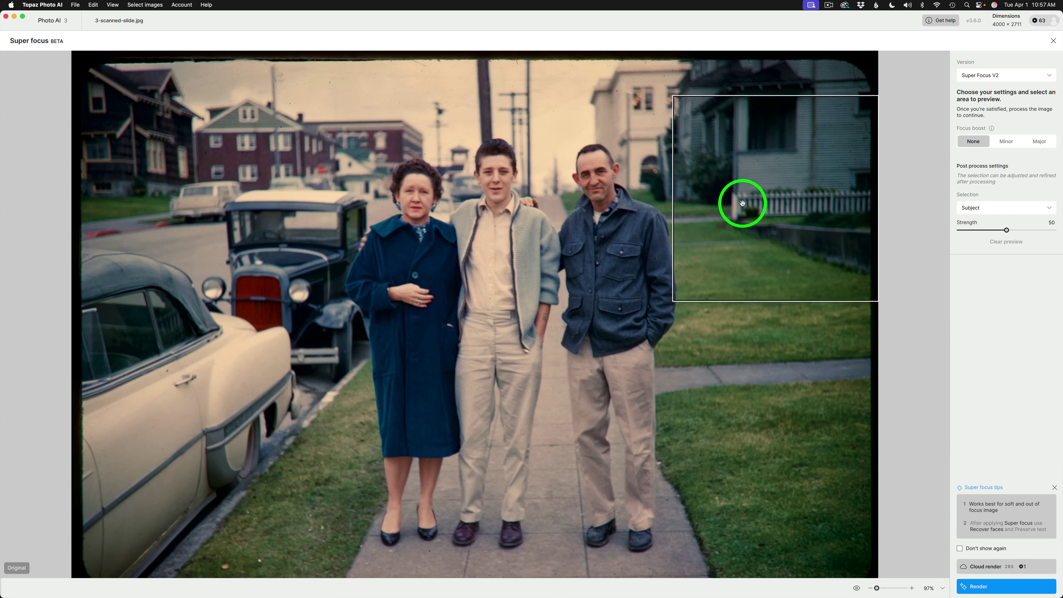
{"action": "left_click", "coordinate": [449, 217]}
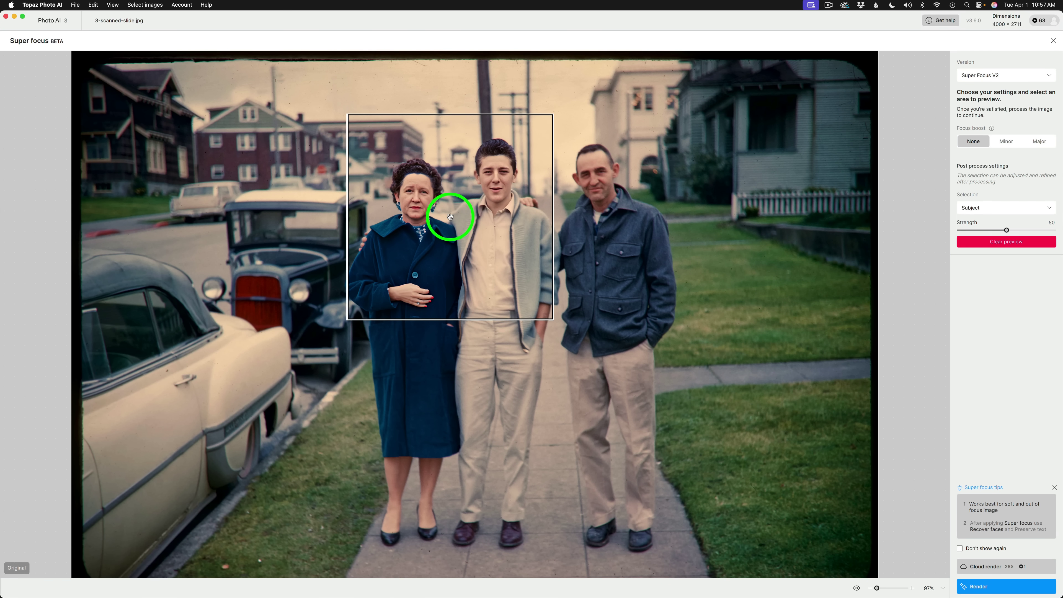
{"action": "left_click_drag", "start_coordinate": [450, 216], "coordinate": [607, 229]}
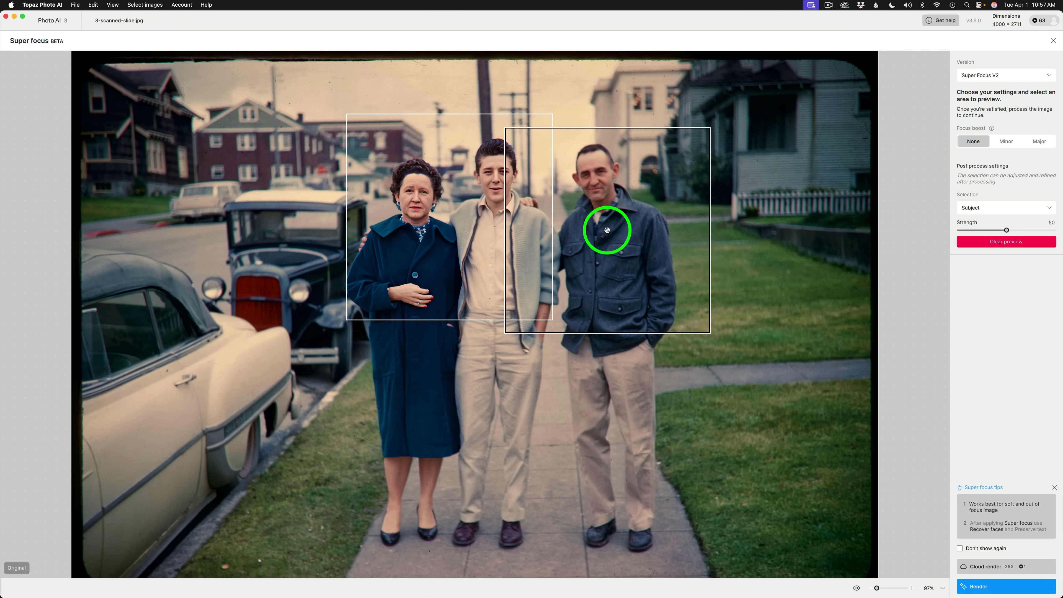
{"action": "left_click_drag", "start_coordinate": [607, 230], "coordinate": [975, 145]}
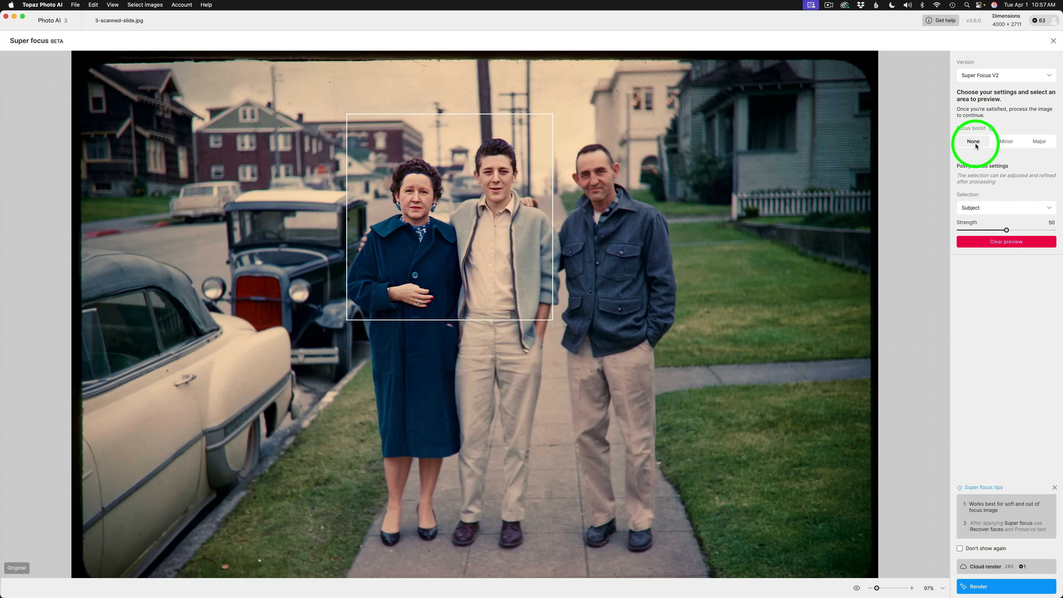
Render Super Focus on the subject with the focus boost at None and compare it with the original.
{"action": "left_click", "coordinate": [1002, 142]}
{"action": "left_click", "coordinate": [1045, 143]}
{"action": "left_click", "coordinate": [971, 143]}
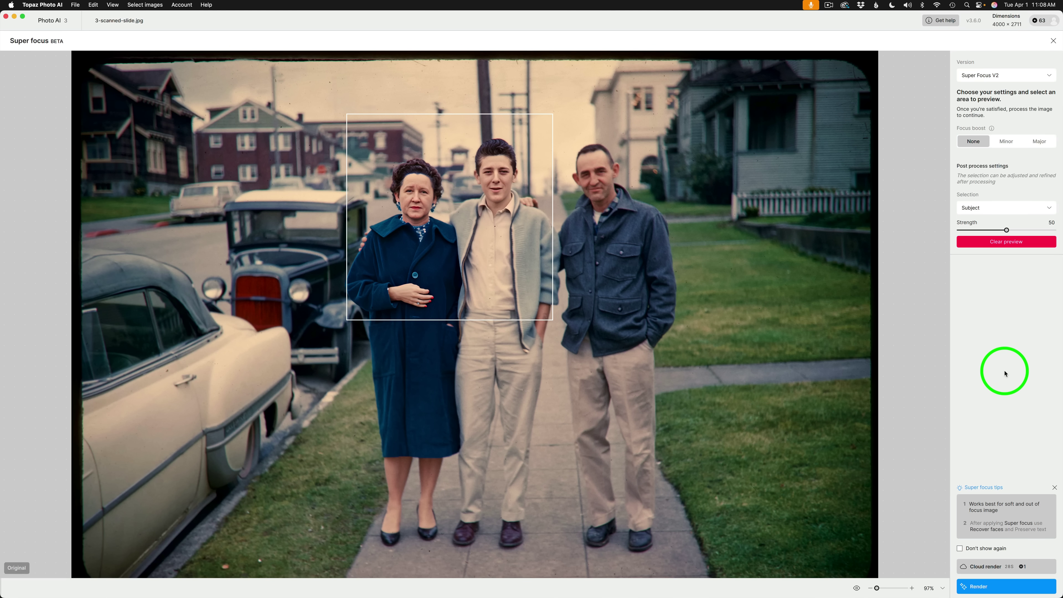
{"action": "left_click", "coordinate": [998, 585]}
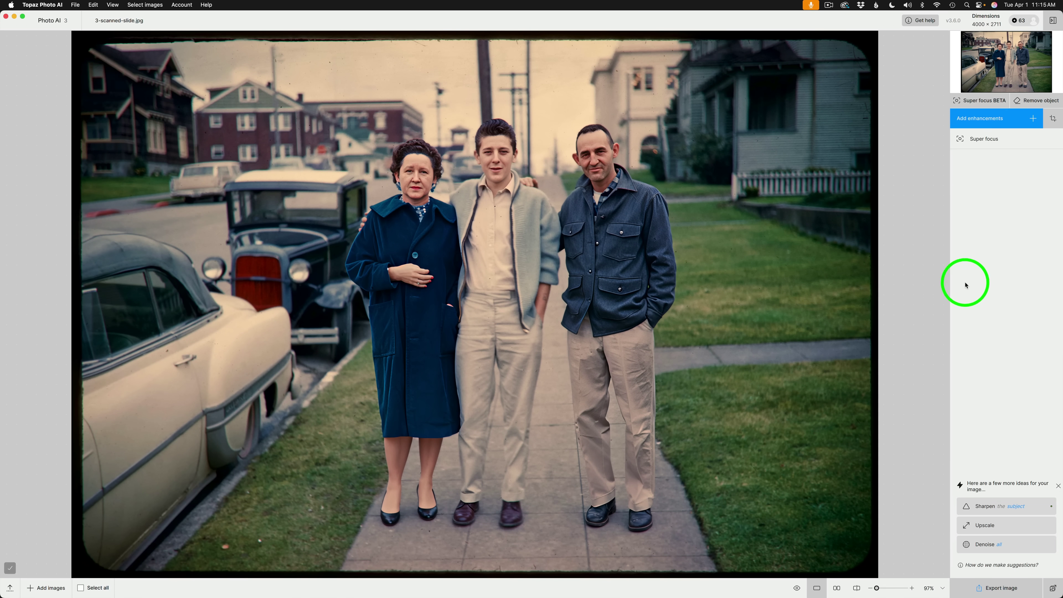
{"action": "key", "text": "space"}
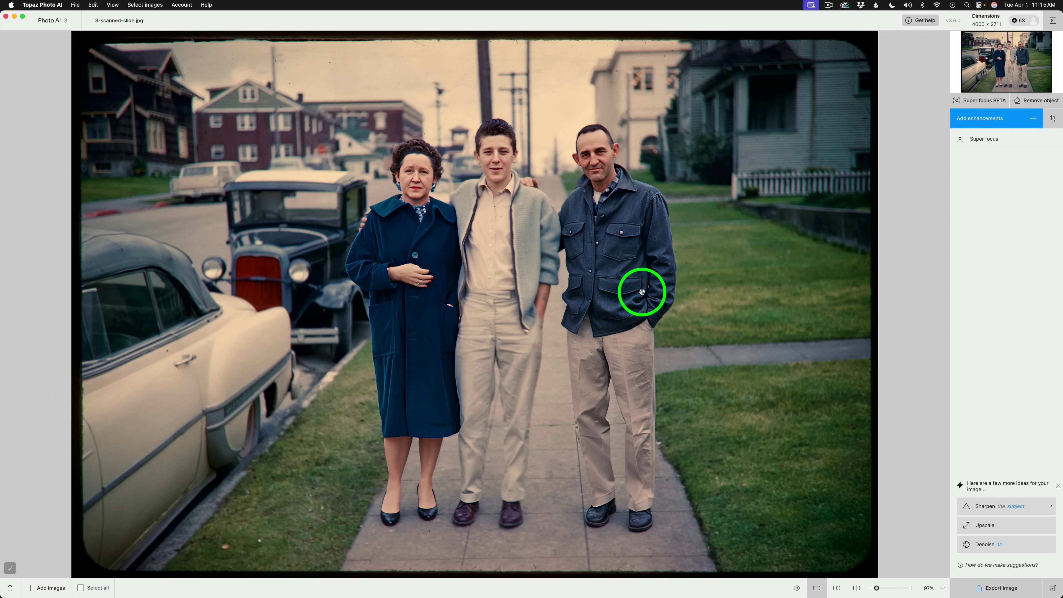
Add the Recover faces enhancement for the low-quality faces and close its settings.
{"action": "left_click", "coordinate": [1032, 119]}
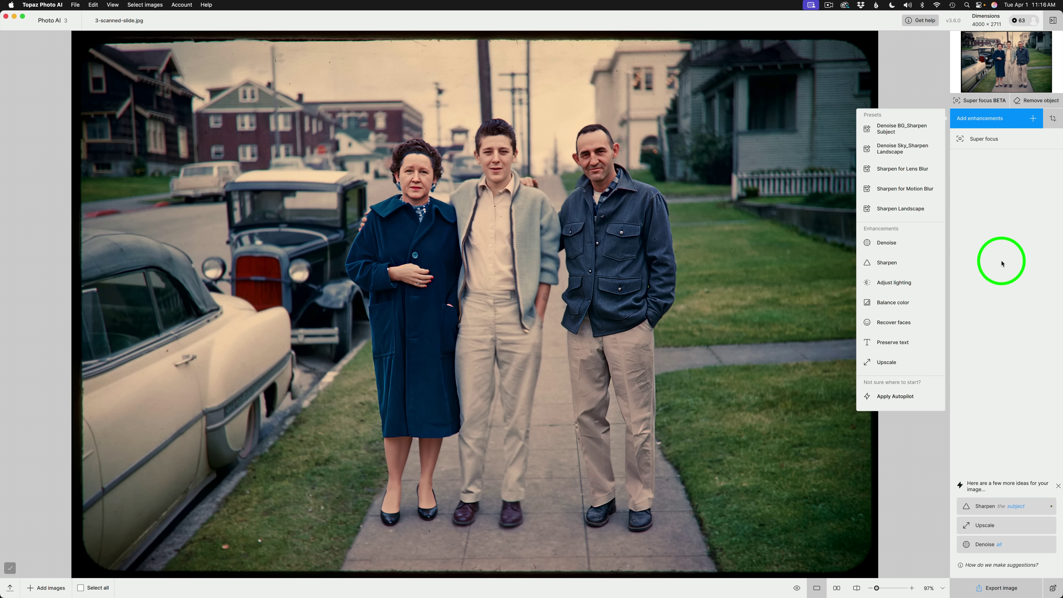
{"action": "left_click", "coordinate": [900, 322]}
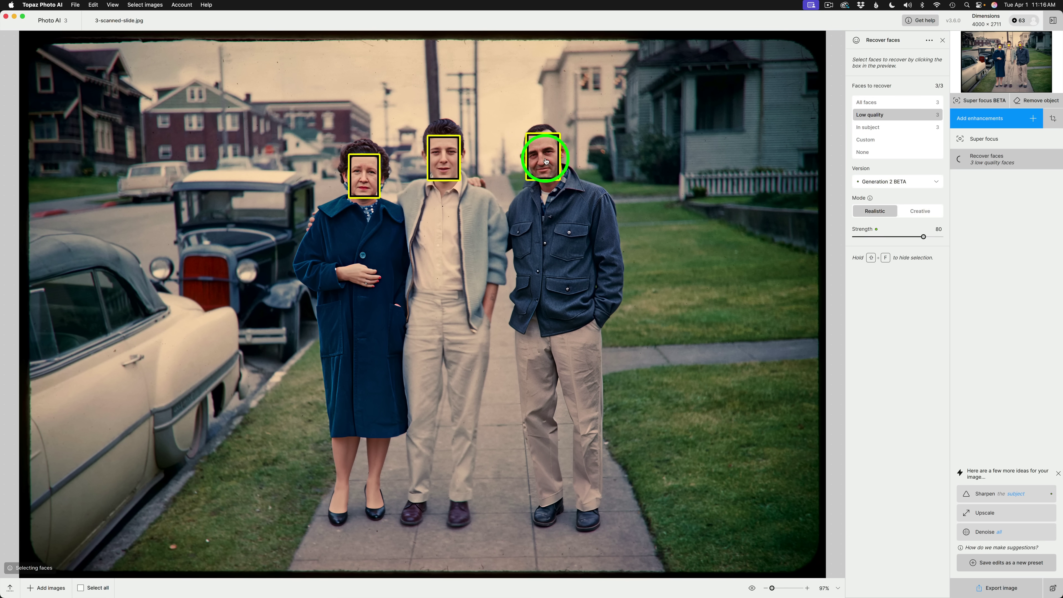
{"action": "left_click", "coordinate": [1017, 159]}
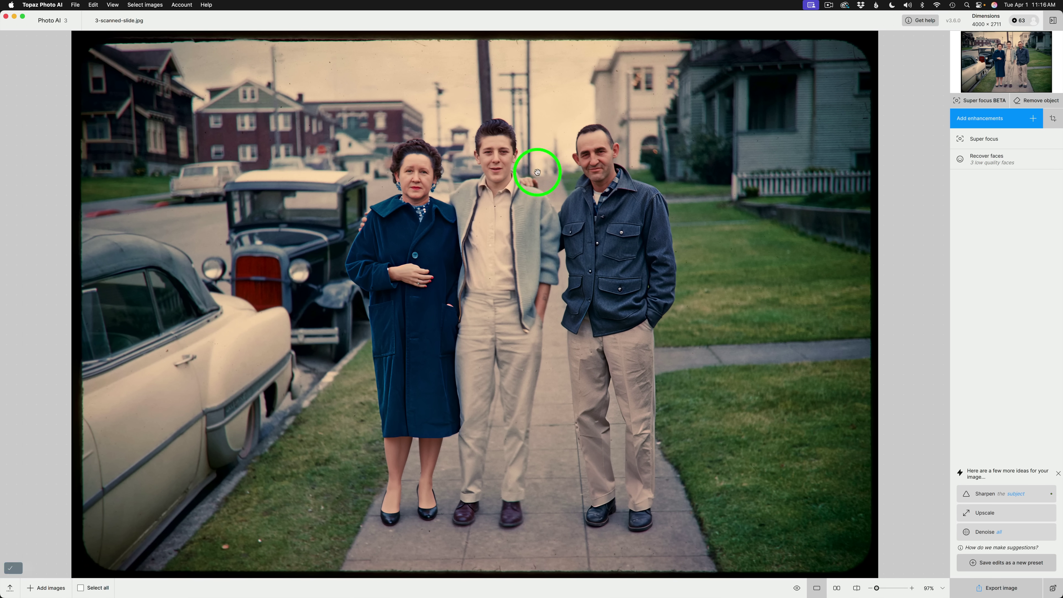
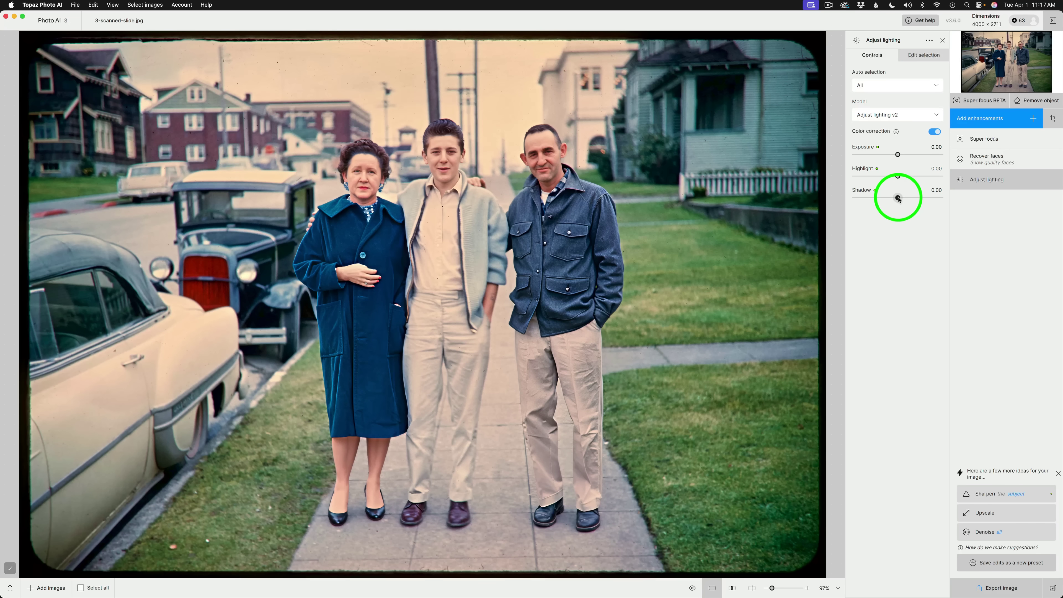
Try out the Adjust lighting shadow and highlight values, reset the highlight to 0.00 and set the shadow to -0.21.
{"action": "mouse_move", "coordinate": [897, 197]}
{"action": "left_mouse_down"}
{"action": "mouse_move", "coordinate": [885, 198]}
{"action": "mouse_move", "coordinate": [916, 199]}
{"action": "left_mouse_up"}
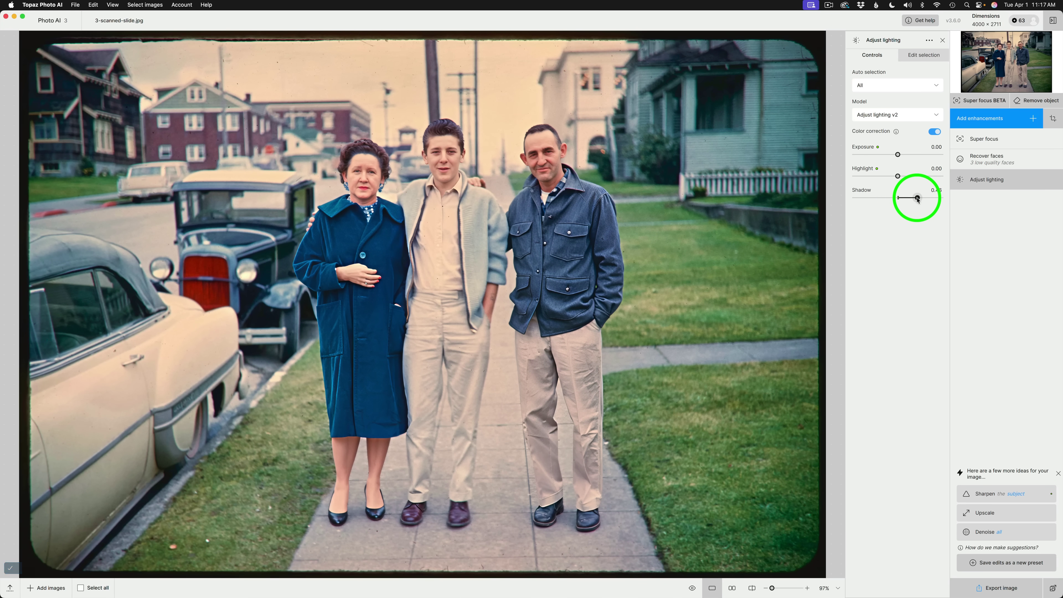
{"action": "left_click_drag", "start_coordinate": [916, 199], "coordinate": [865, 179]}
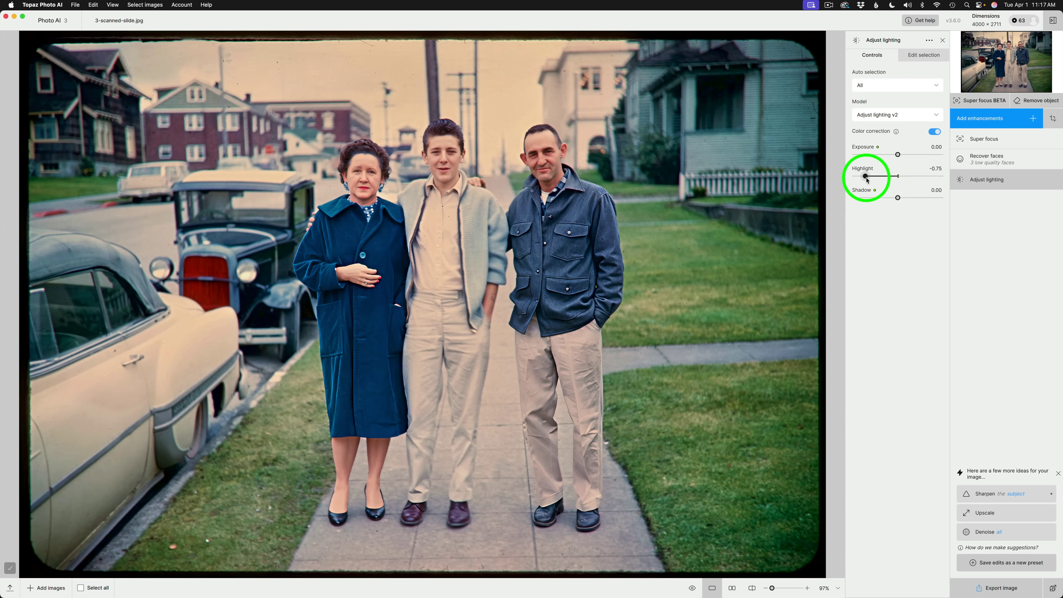
{"action": "double_click", "coordinate": [865, 177]}
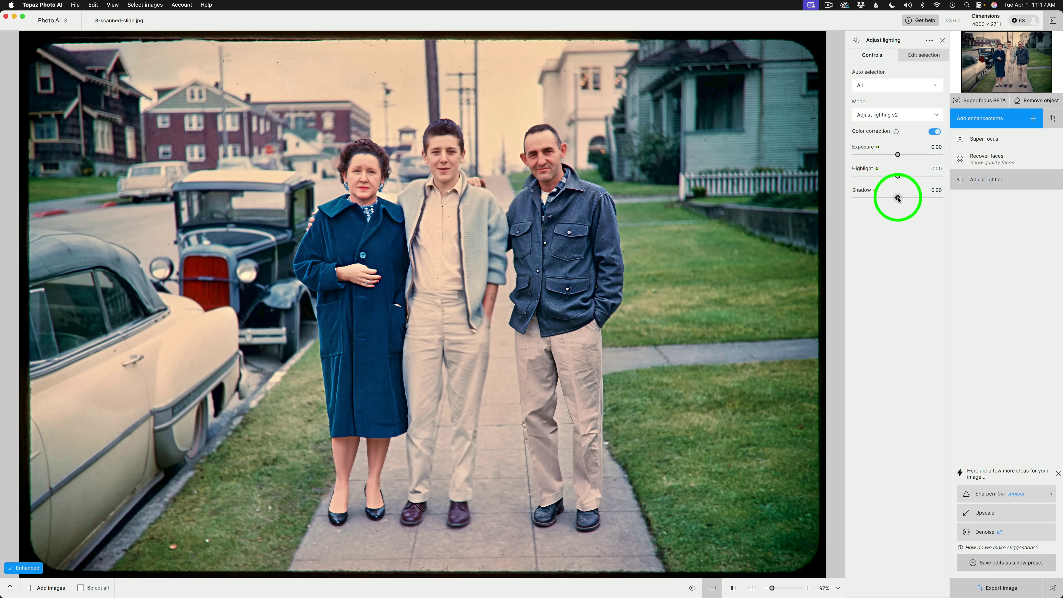
{"action": "left_click_drag", "start_coordinate": [897, 198], "coordinate": [888, 197]}
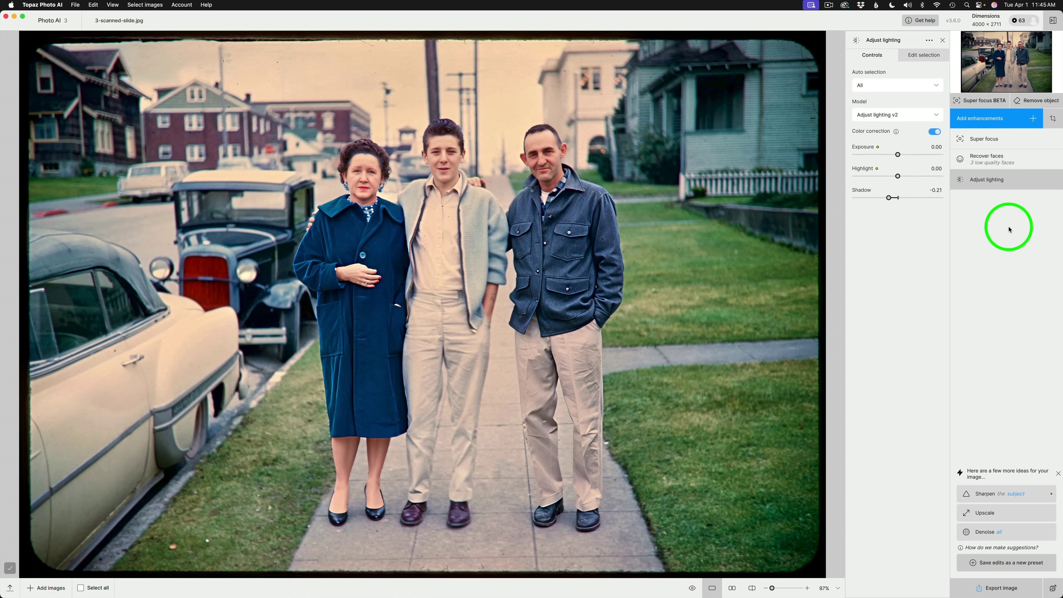
Open the applied Super focus enhancement's settings and return its strength to 50 after trying 81.
{"action": "left_click", "coordinate": [994, 140]}
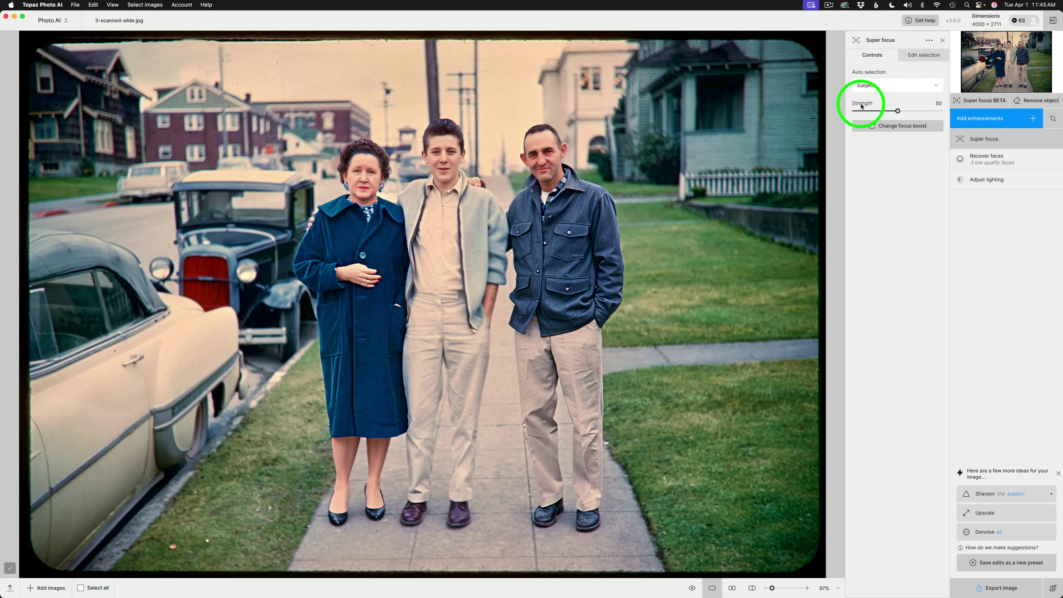
{"action": "left_click_drag", "start_coordinate": [897, 111], "coordinate": [924, 111]}
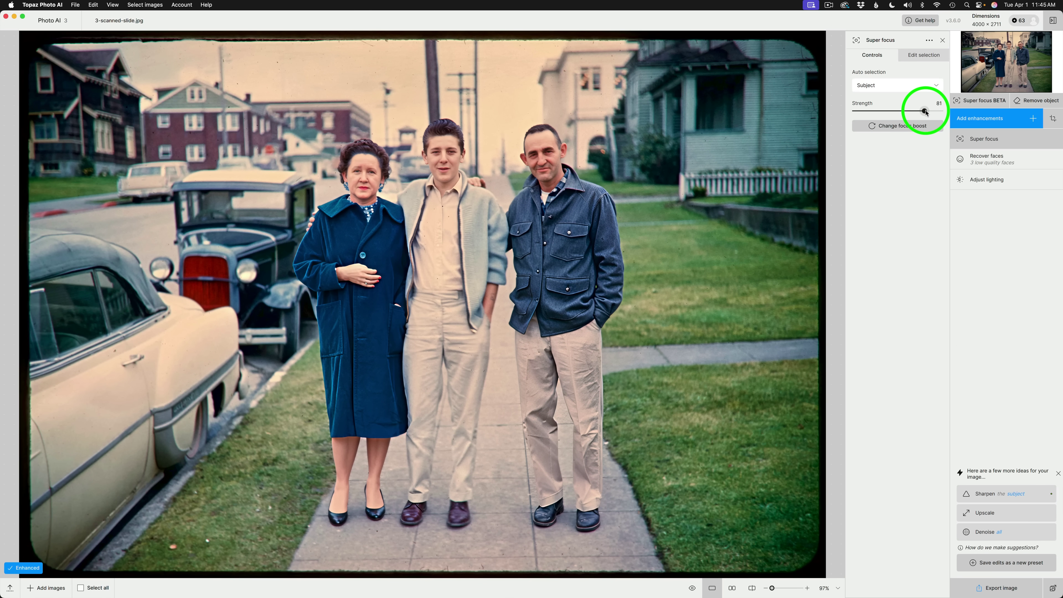
{"action": "left_click_drag", "start_coordinate": [925, 111], "coordinate": [898, 111]}
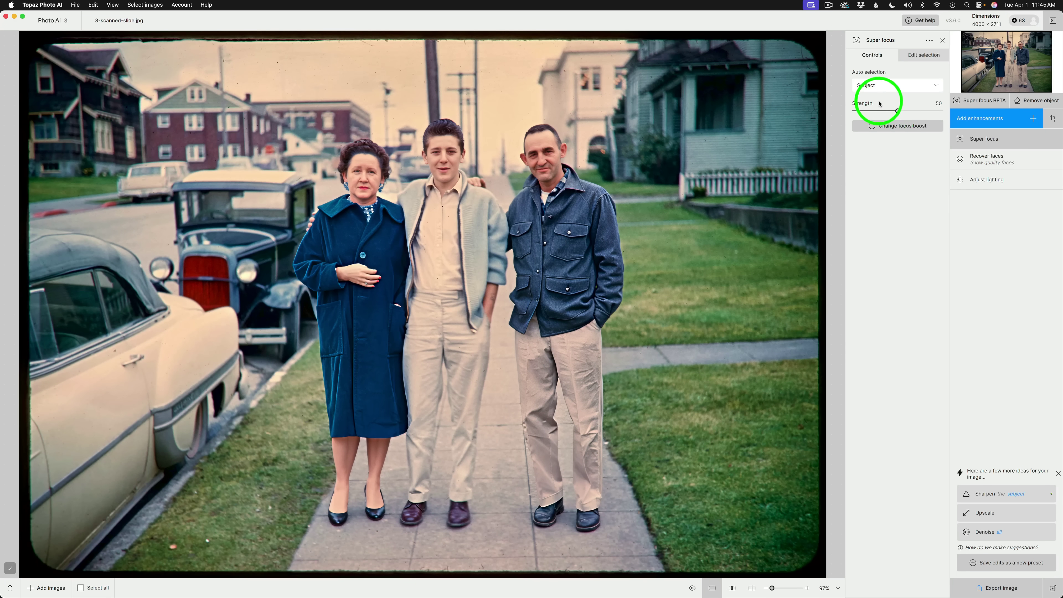
Add the middle person's sweater, shirt and trousers to the Super focus selection with Object selection and return to the enhancement's controls.
{"action": "mouse_move", "coordinate": [863, 88]}
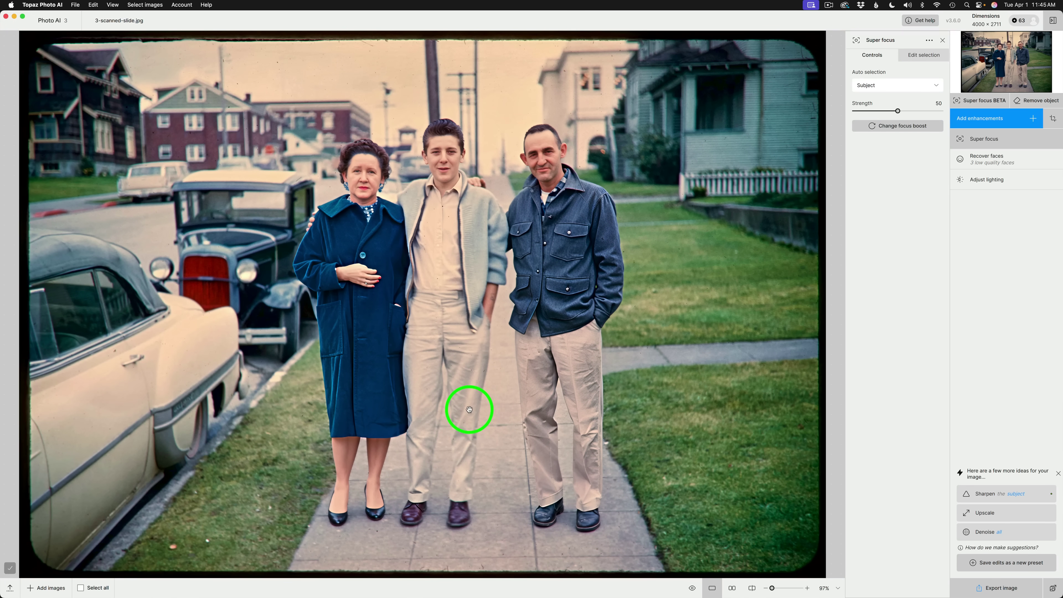
{"action": "left_click", "coordinate": [923, 56]}
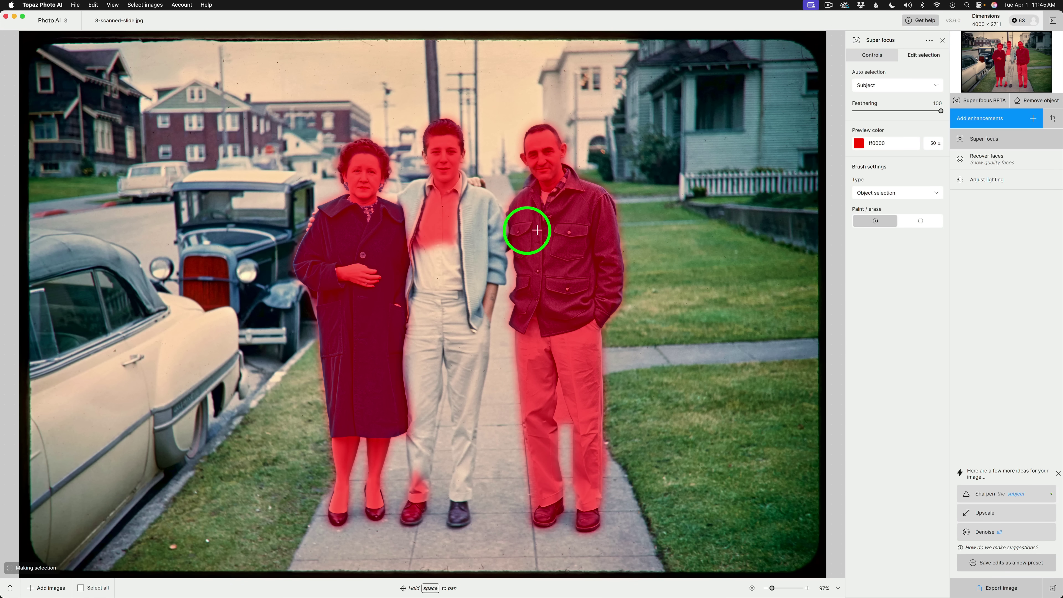
{"action": "left_click", "coordinate": [476, 223]}
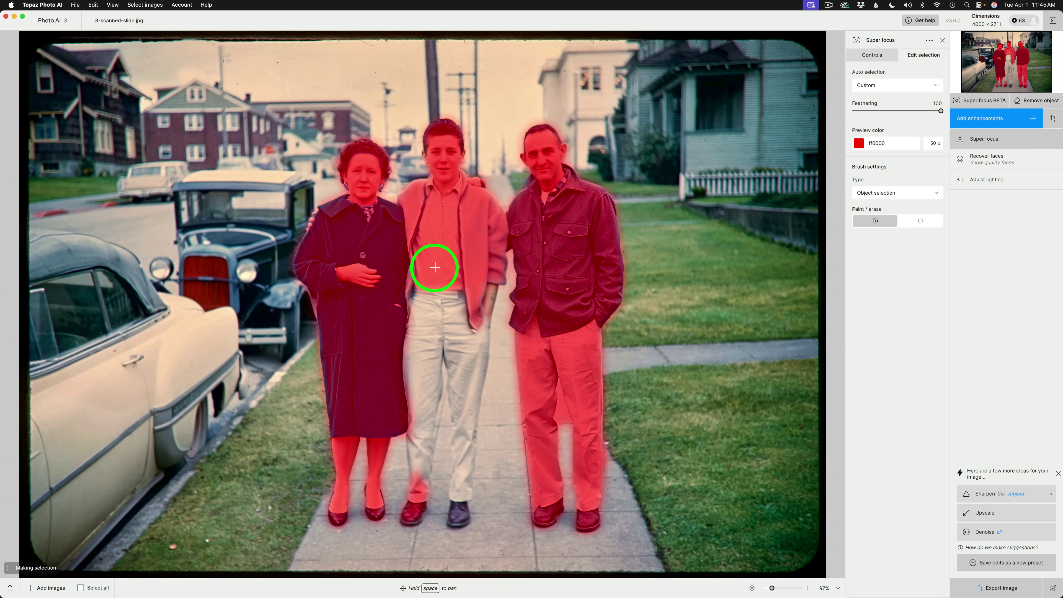
{"action": "left_click", "coordinate": [435, 267]}
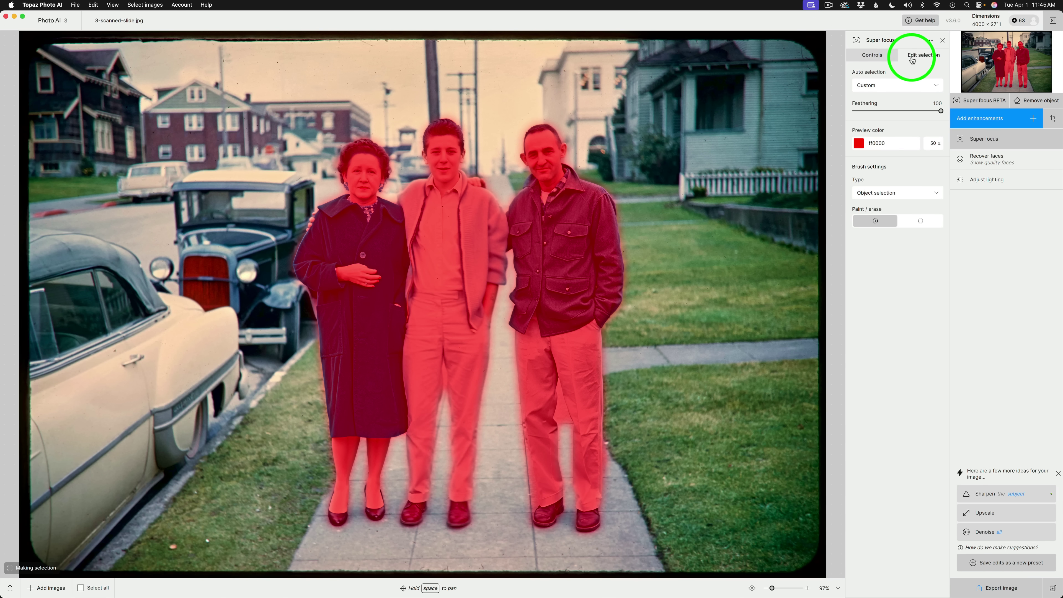
{"action": "left_click", "coordinate": [881, 55]}
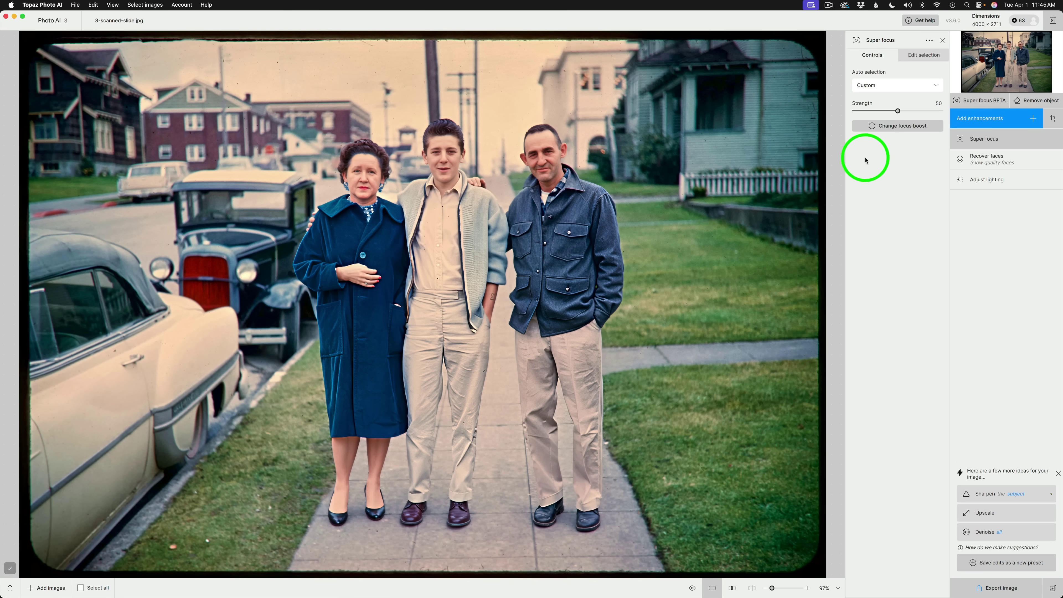
{"action": "left_click", "coordinate": [748, 155]}
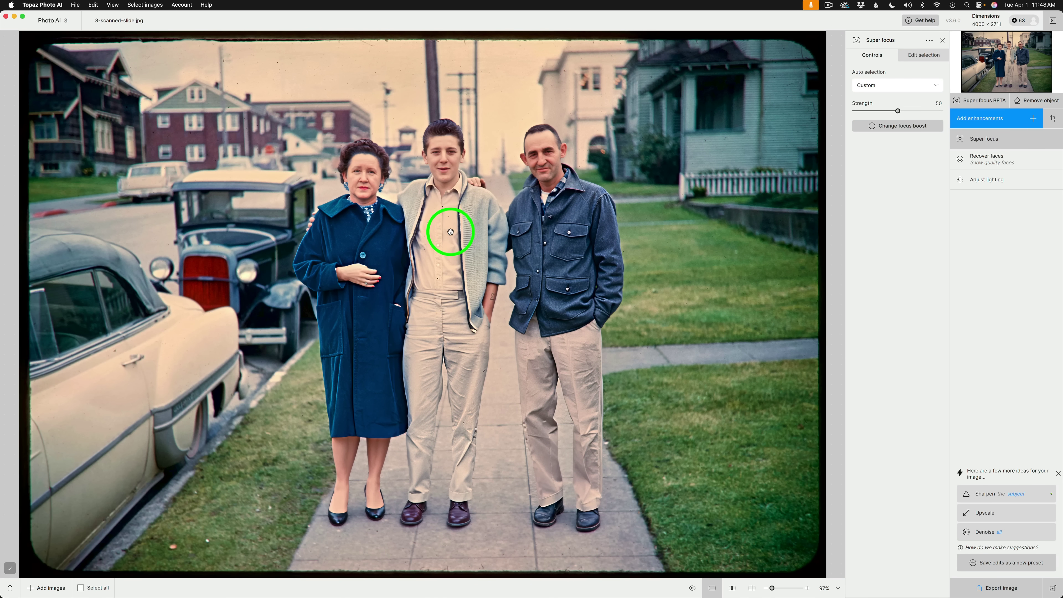
Switch to Photoshop and compare the Super Focus Version 1 layer with the original image by toggling its visibility.
{"action": "mouse_move", "coordinate": [979, 30]}
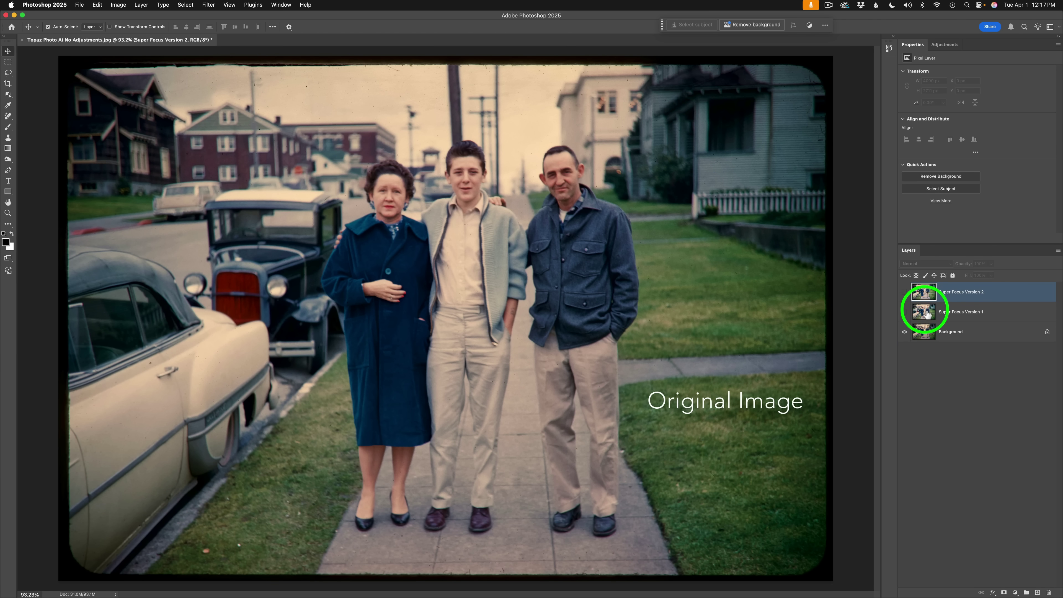
{"action": "left_click", "coordinate": [905, 312]}
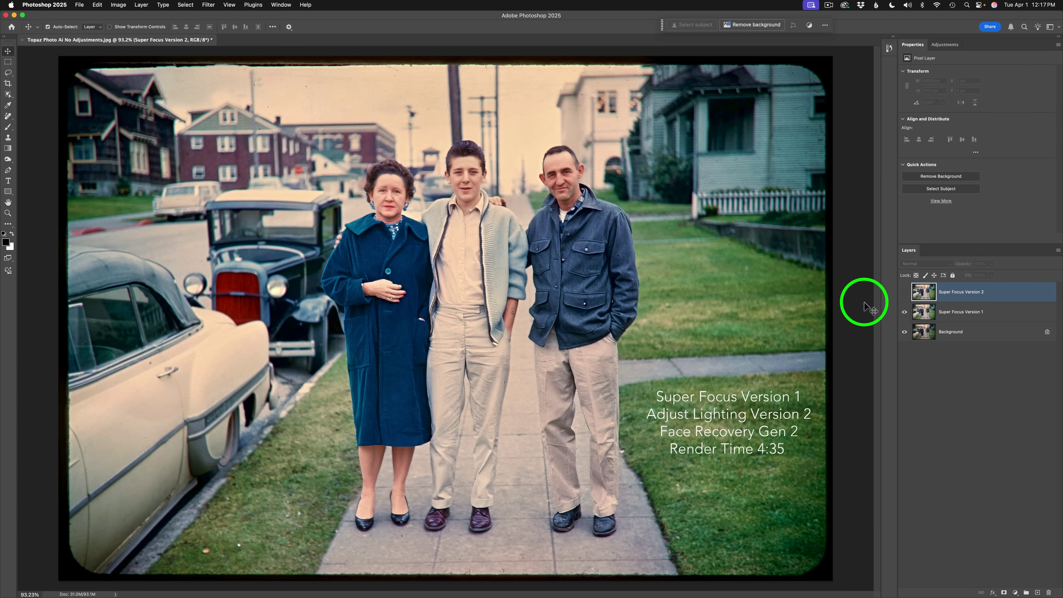
{"action": "left_click", "coordinate": [905, 312]}
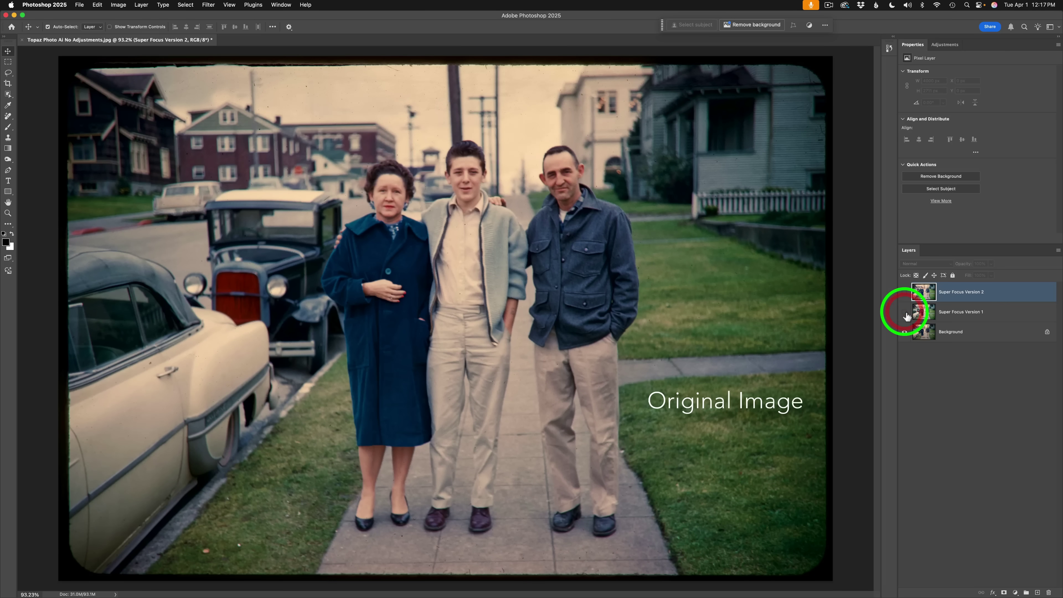
{"action": "left_click", "coordinate": [905, 312]}
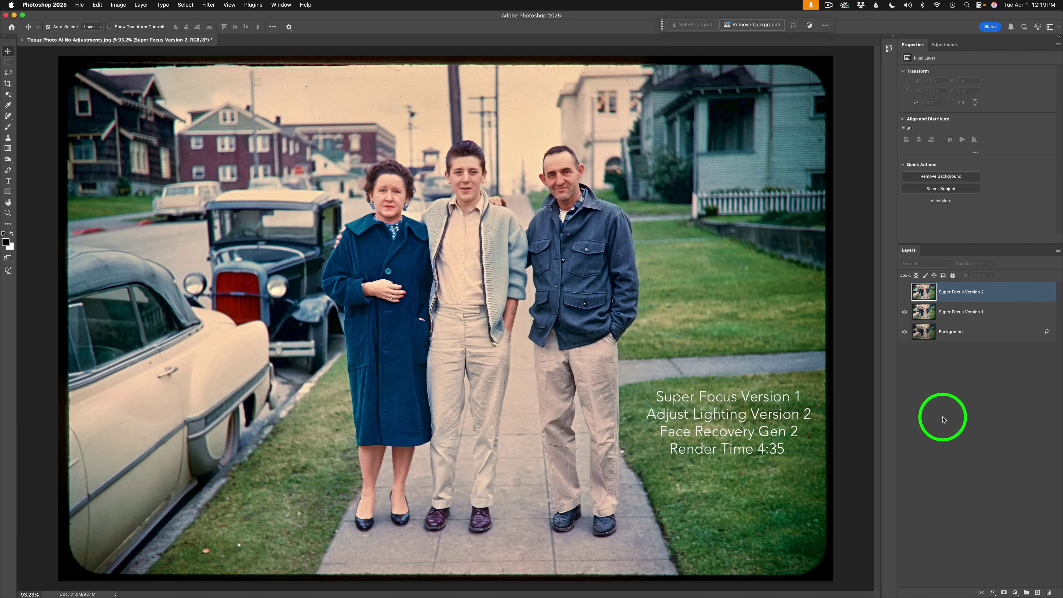
Compare the Super Focus Version 2 layer with Version 1 on the three people's faces, hands and upper clothing, zoomed to about 225%.
{"action": "left_click", "coordinate": [904, 291]}
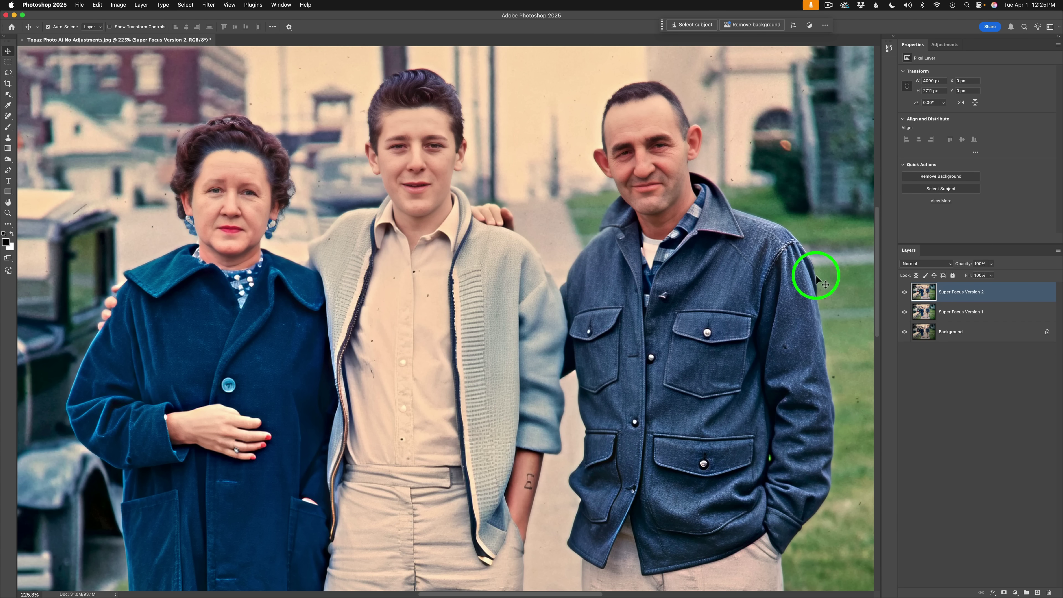
{"action": "left_click", "coordinate": [904, 292]}
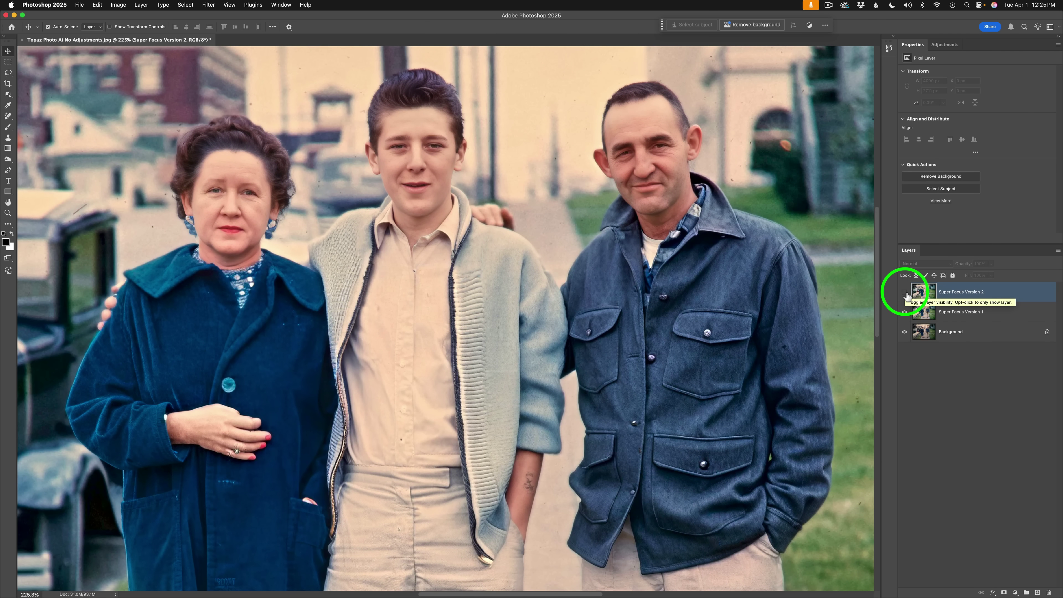
{"action": "left_click", "coordinate": [904, 292]}
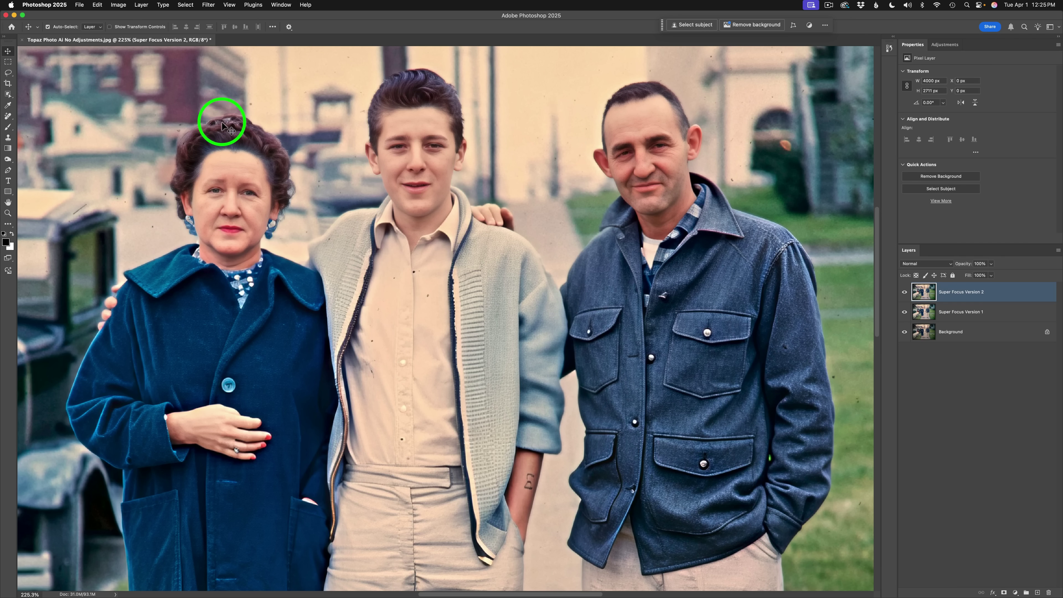
{"action": "left_click", "coordinate": [904, 292]}
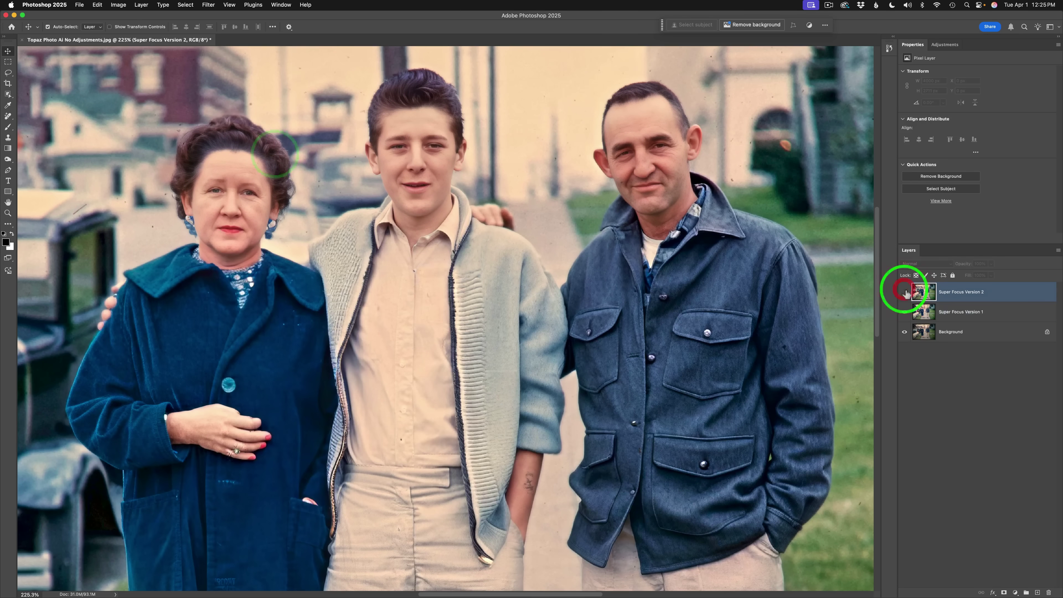
{"action": "key", "text": "super+comma"}
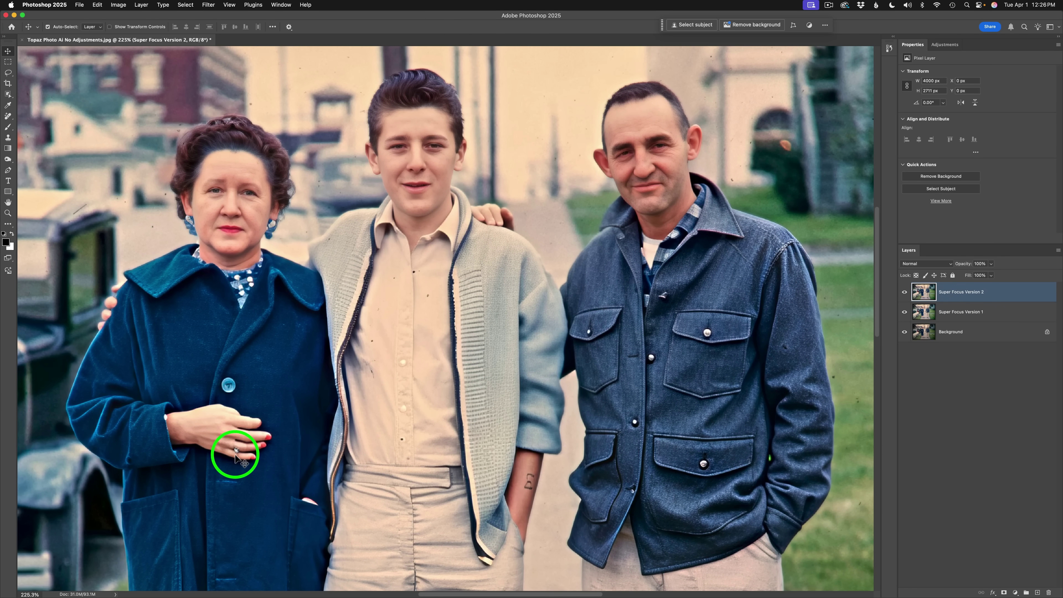
{"action": "left_click", "coordinate": [904, 292]}
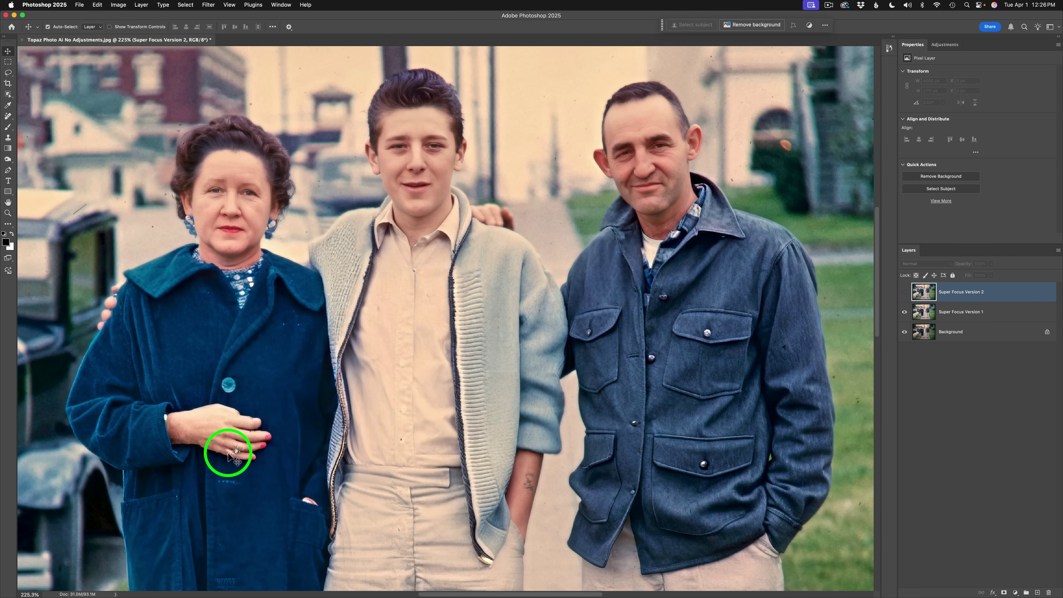
{"action": "left_click", "coordinate": [904, 310]}
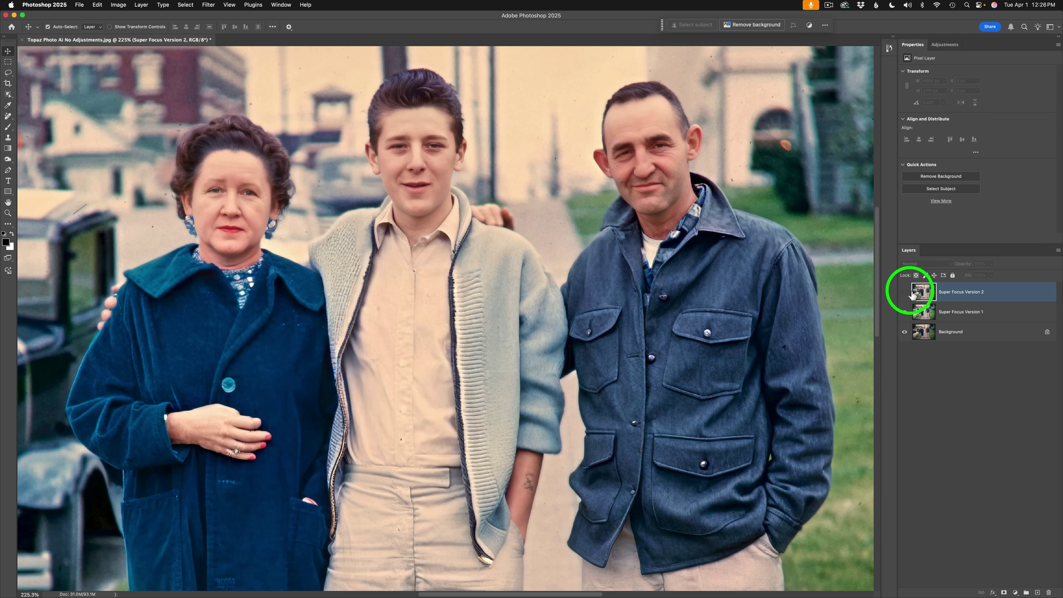
{"action": "left_click", "coordinate": [904, 292]}
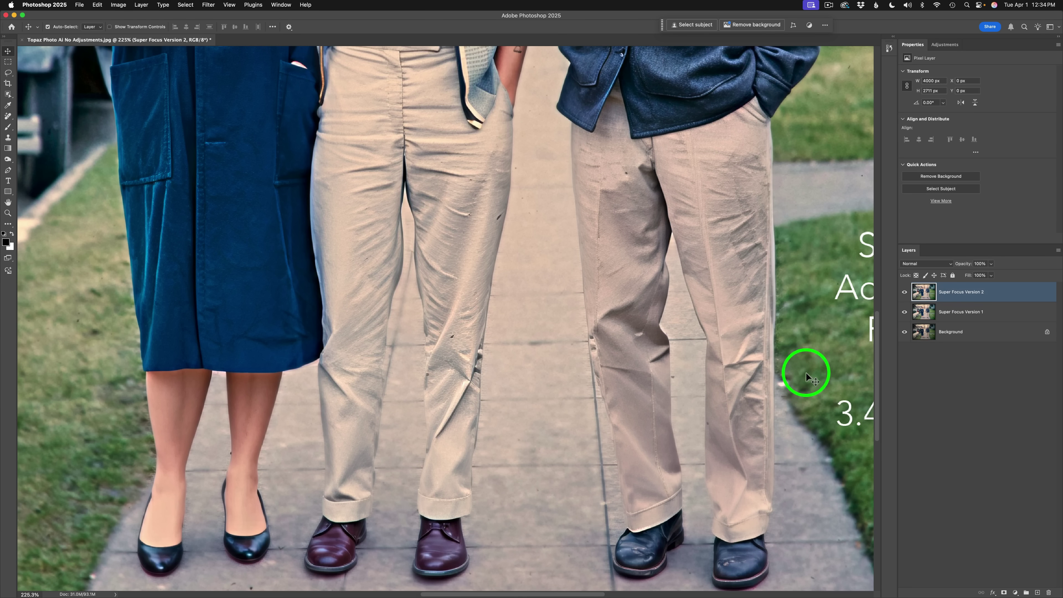
Compare Super Focus Version 2 with Version 1 on the coat hem, trousers, legs and shoes by toggling the Version 2 layer.
{"action": "left_click", "coordinate": [904, 294]}
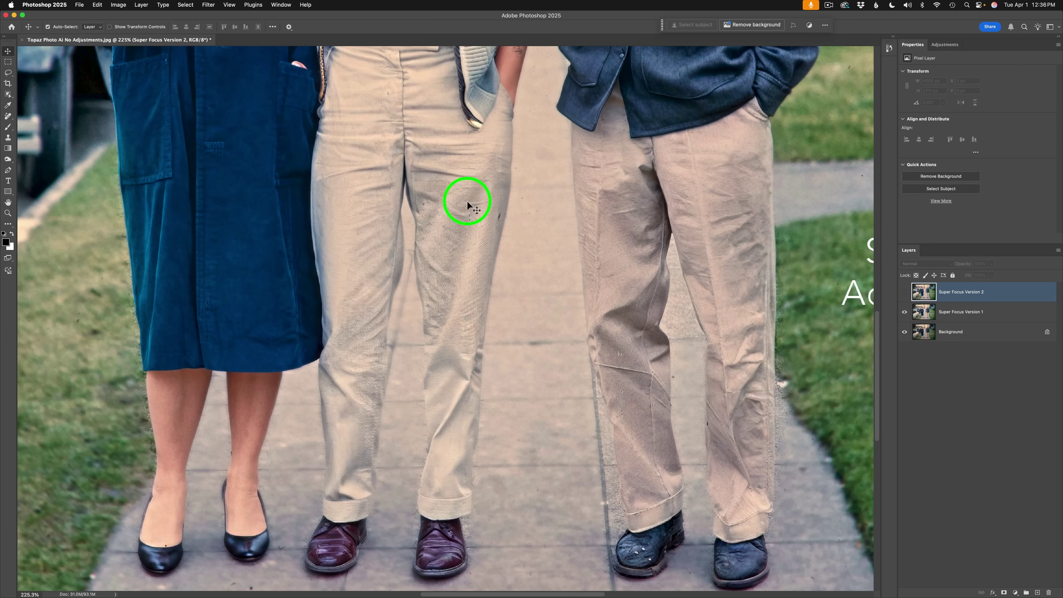
{"action": "left_click", "coordinate": [904, 293]}
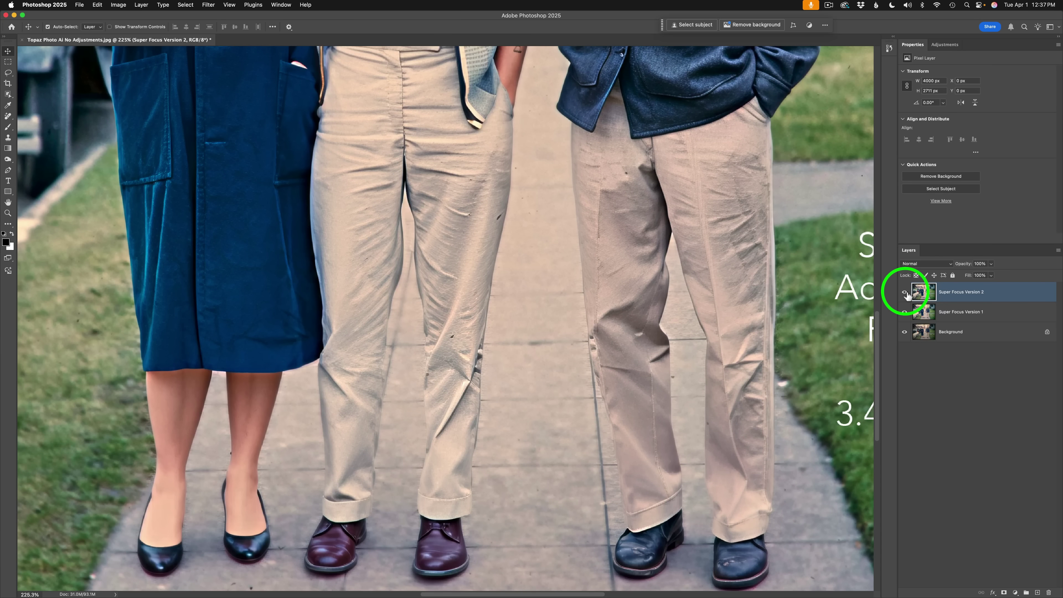
{"action": "left_click", "coordinate": [905, 292]}
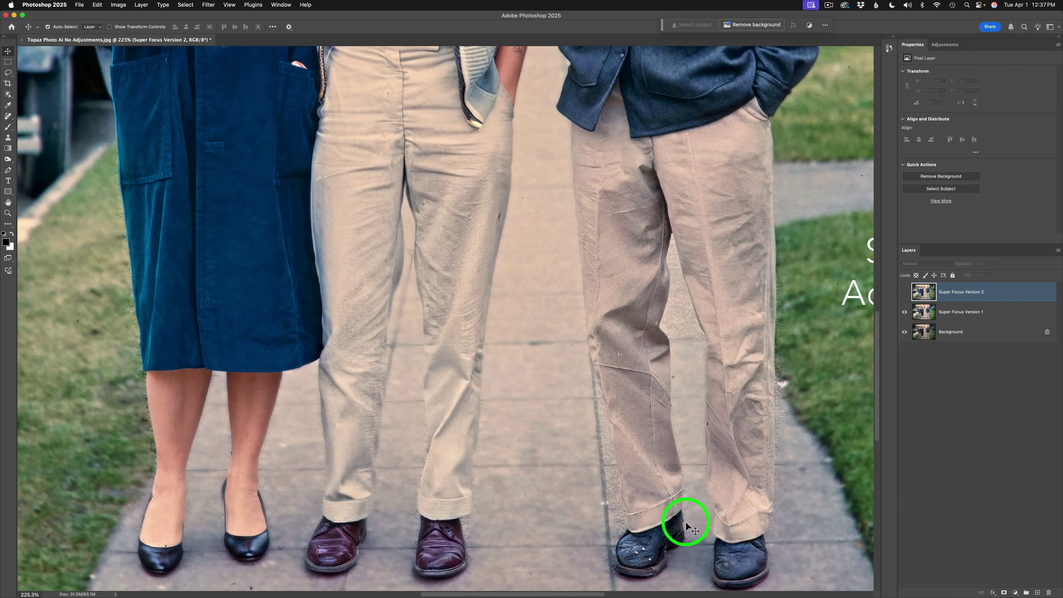
{"action": "left_click", "coordinate": [904, 292]}
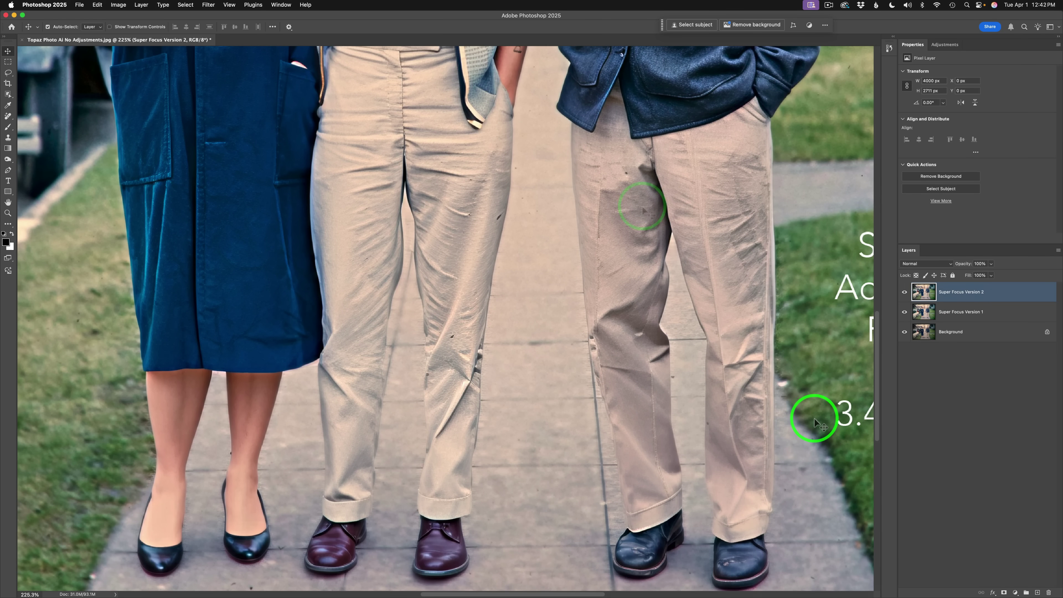
{"action": "left_click", "coordinate": [905, 293]}
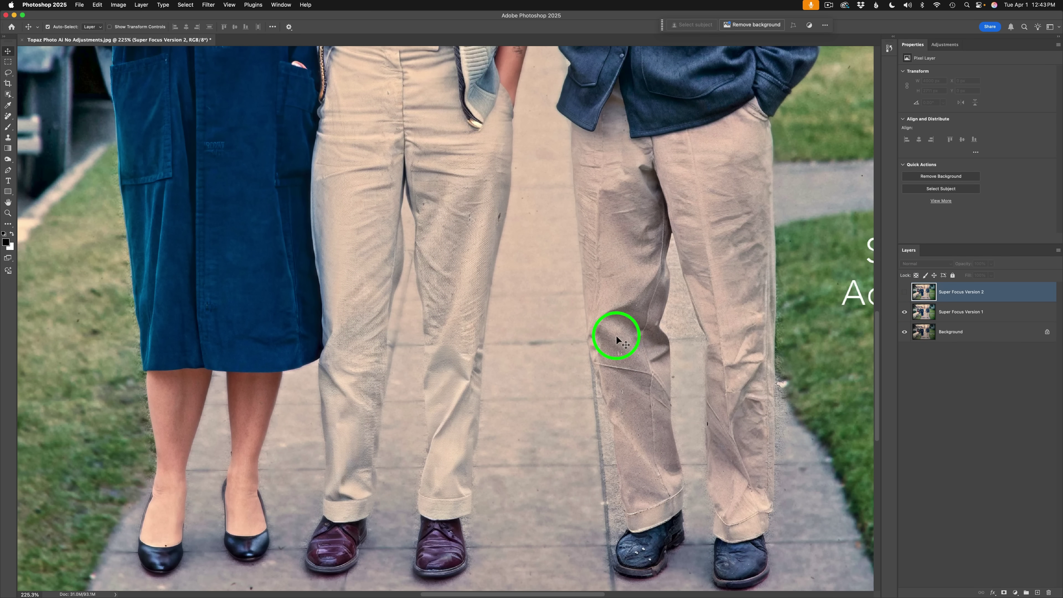
{"action": "left_click", "coordinate": [904, 293]}
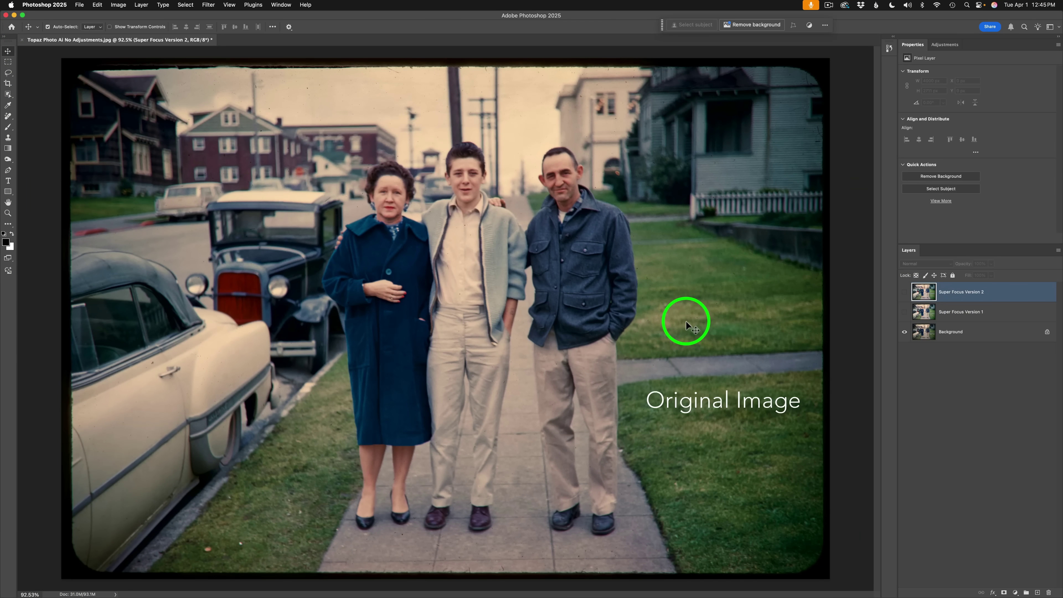
Show the Super Focus Version 1 layer and the Version 2 layer in turn over the original, with the whole image in view.
{"action": "left_click", "coordinate": [905, 313]}
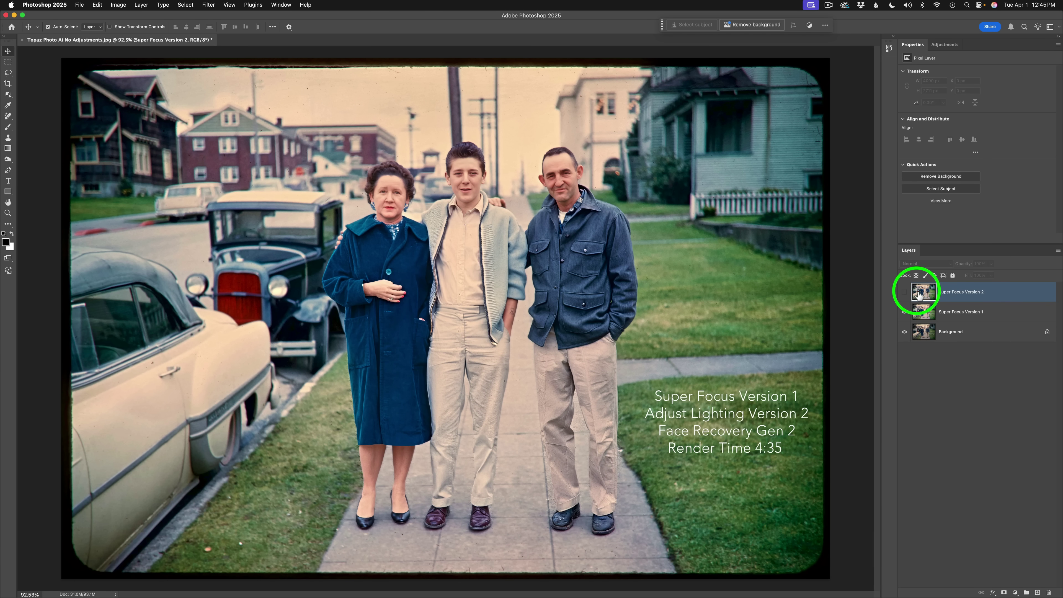
{"action": "left_click", "coordinate": [904, 291]}
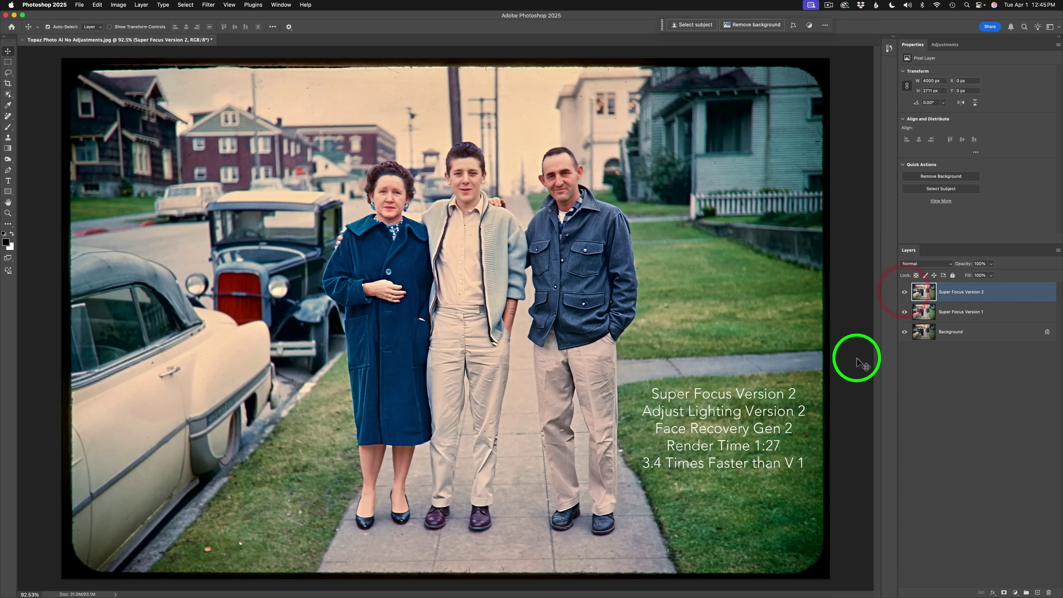